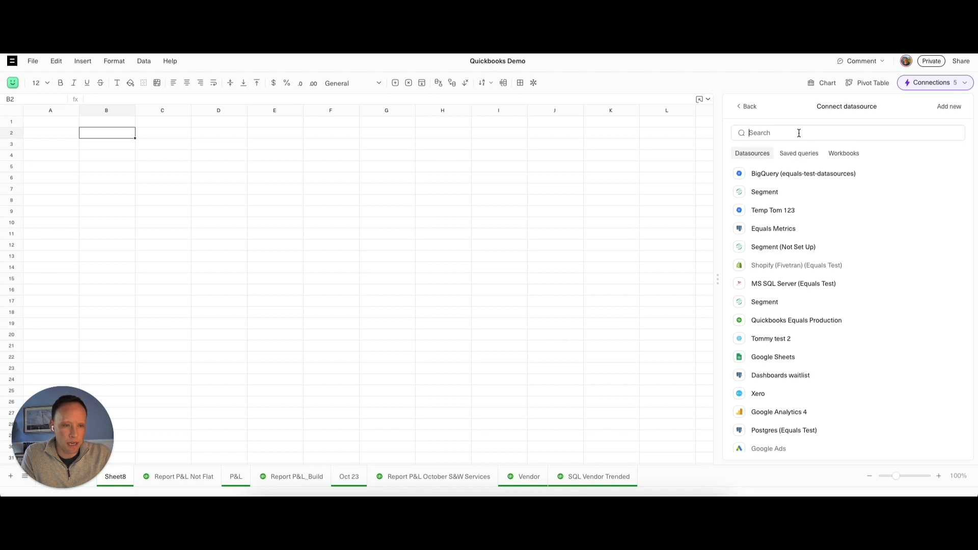
# Connect the Quickbooks Equals Production datasource to the sheet and set its editor type to Report sync
pyautogui.write('quick')
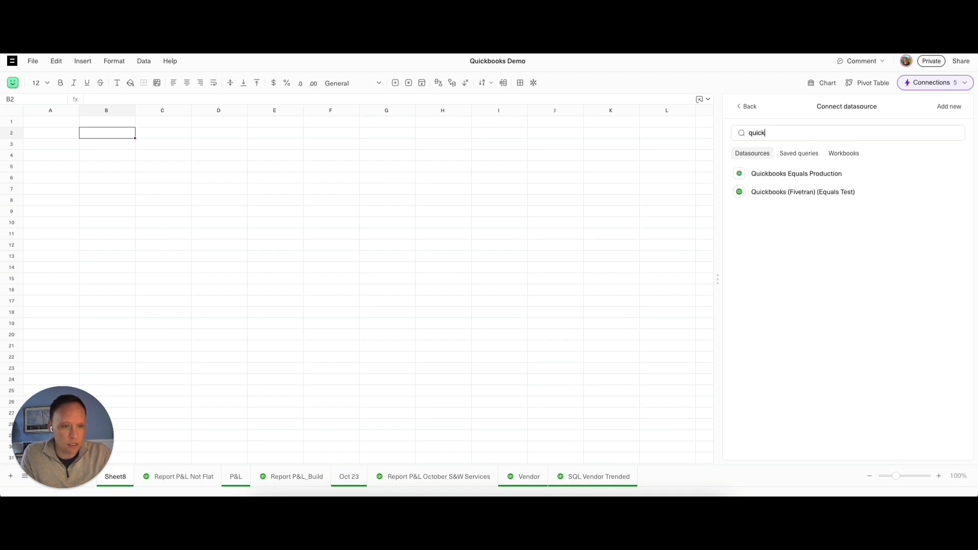
pyautogui.click(790, 174)
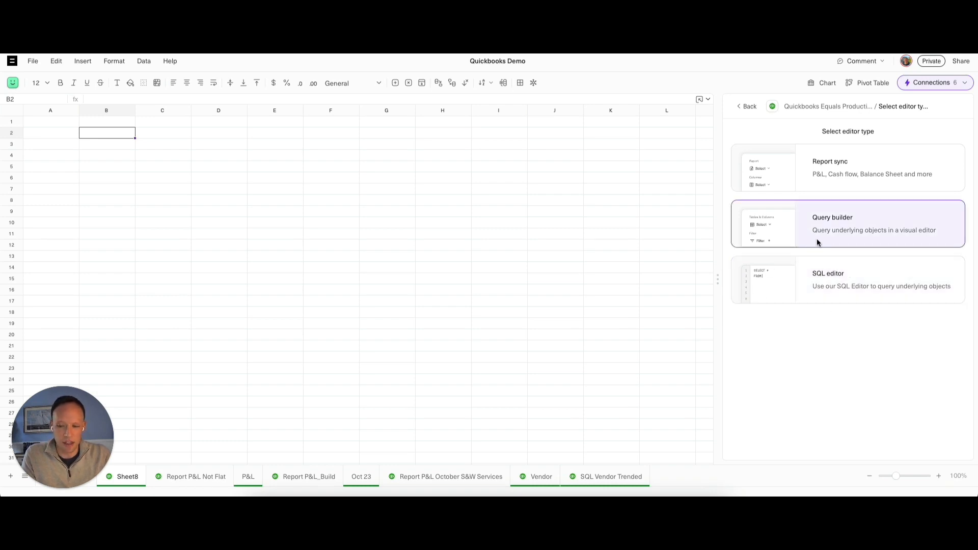
pyautogui.click(827, 225)
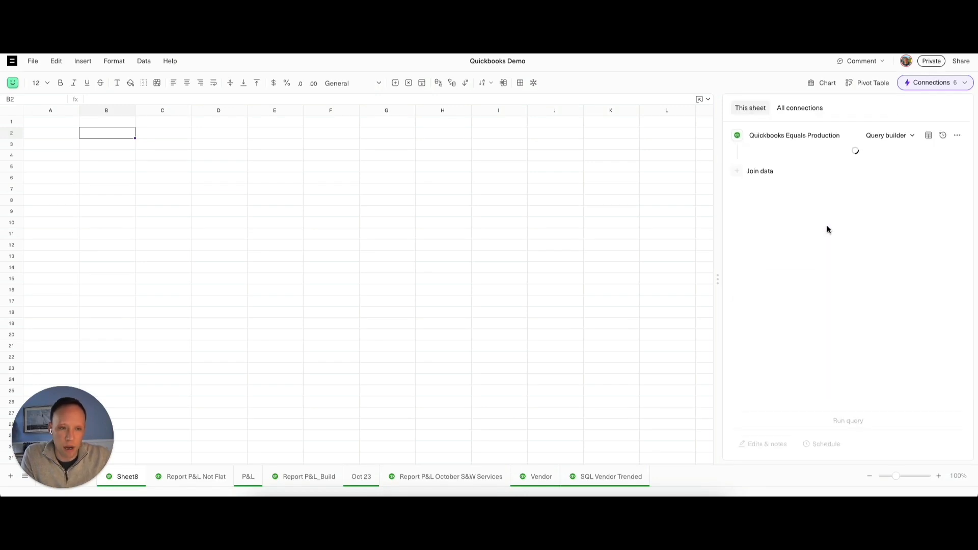
pyautogui.click(892, 137)
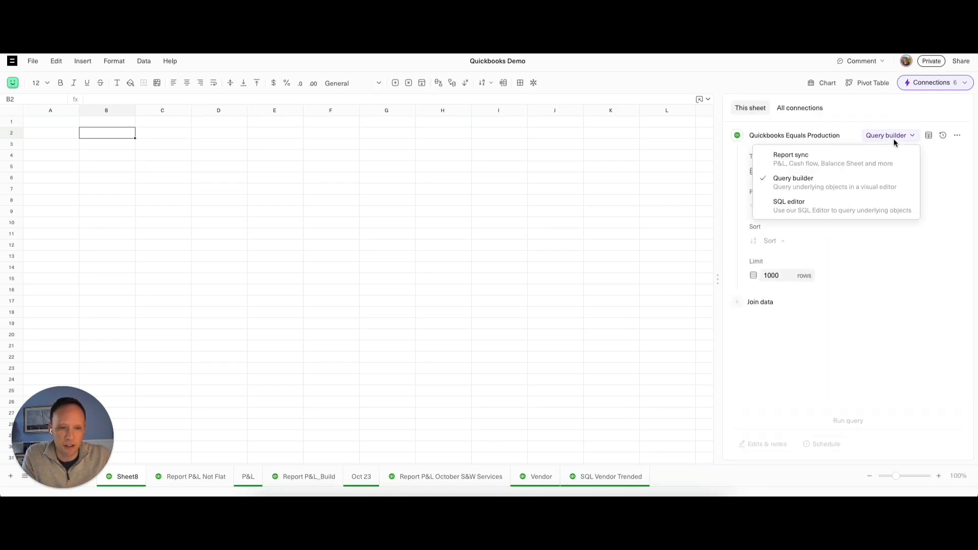
pyautogui.click(827, 160)
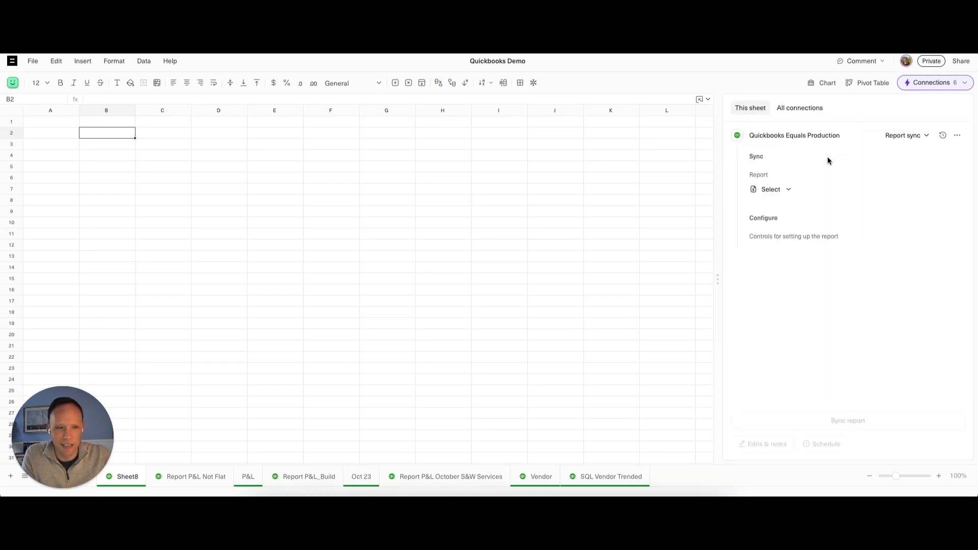
# Choose the Profit and loss report with the Accrual accounting method
pyautogui.click(789, 189)
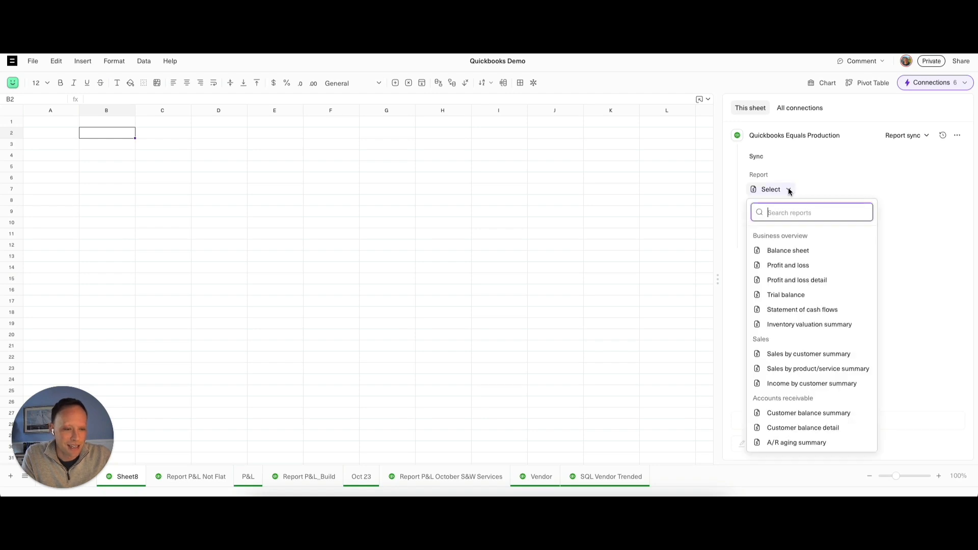
pyautogui.click(782, 266)
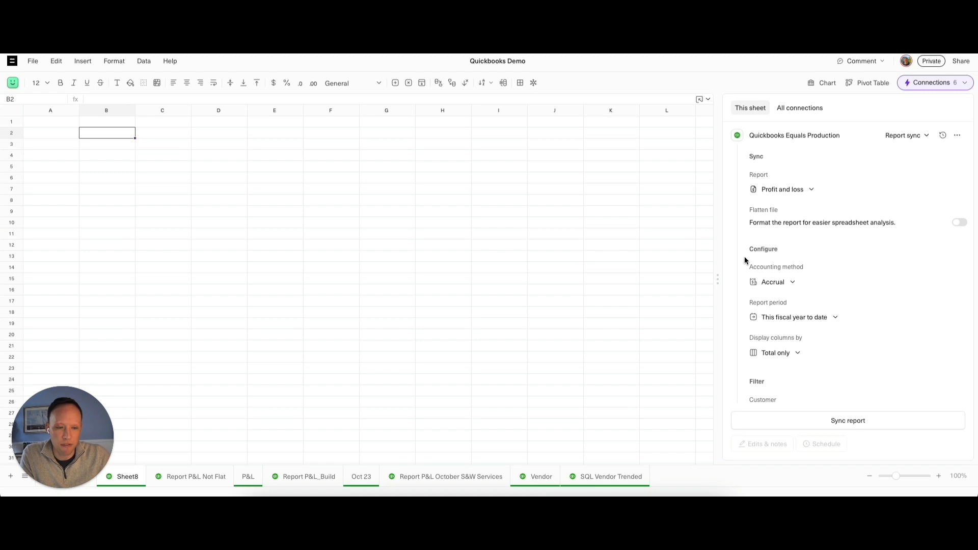
pyautogui.click(780, 285)
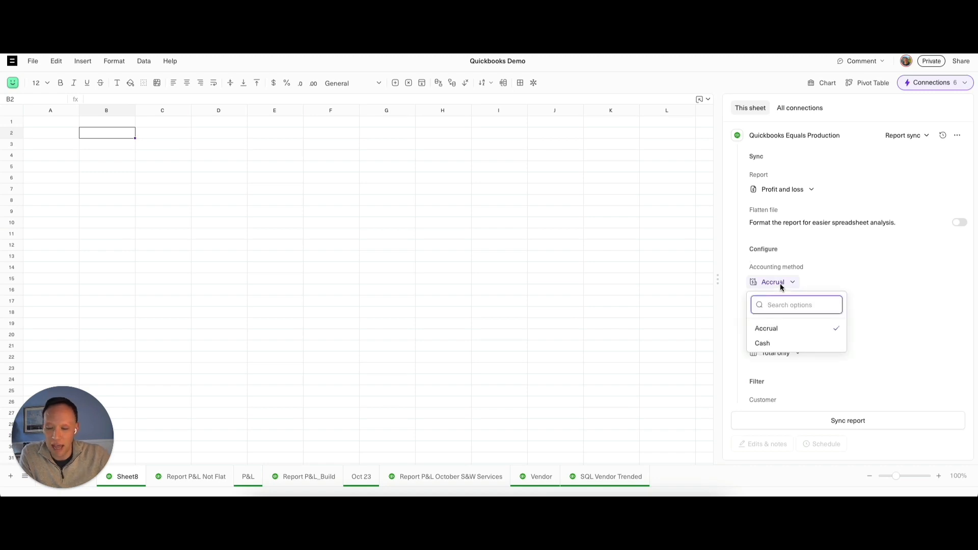
pyautogui.click(791, 327)
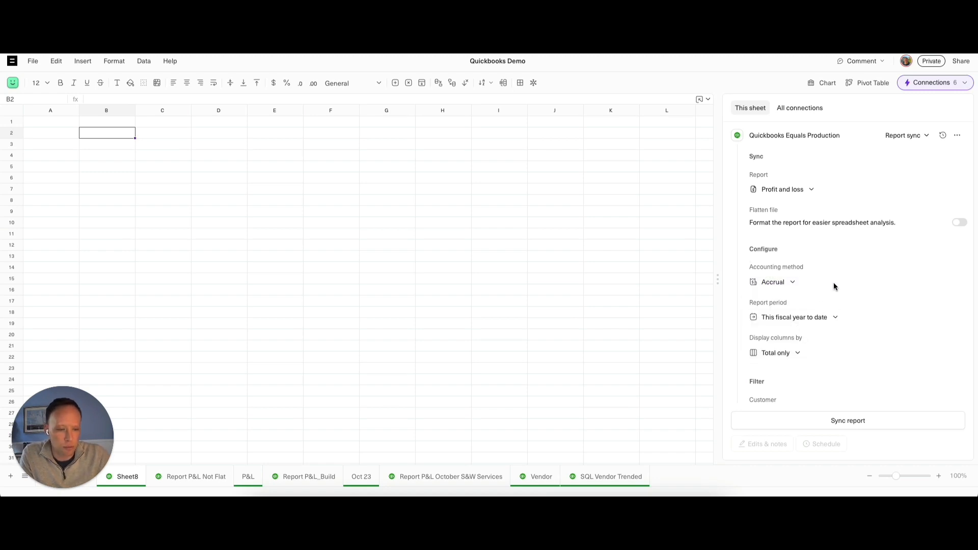
# Set the report period to Last fiscal year with columns displayed by Months, and sync the report
pyautogui.click(828, 314)
pyautogui.scroll(-2, 827, 380)
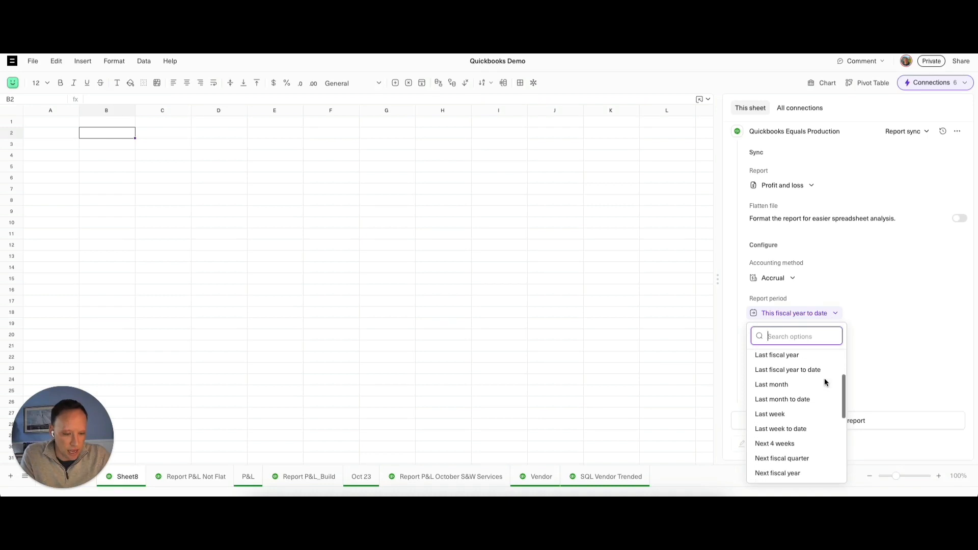
pyautogui.click(794, 355)
pyautogui.click(793, 351)
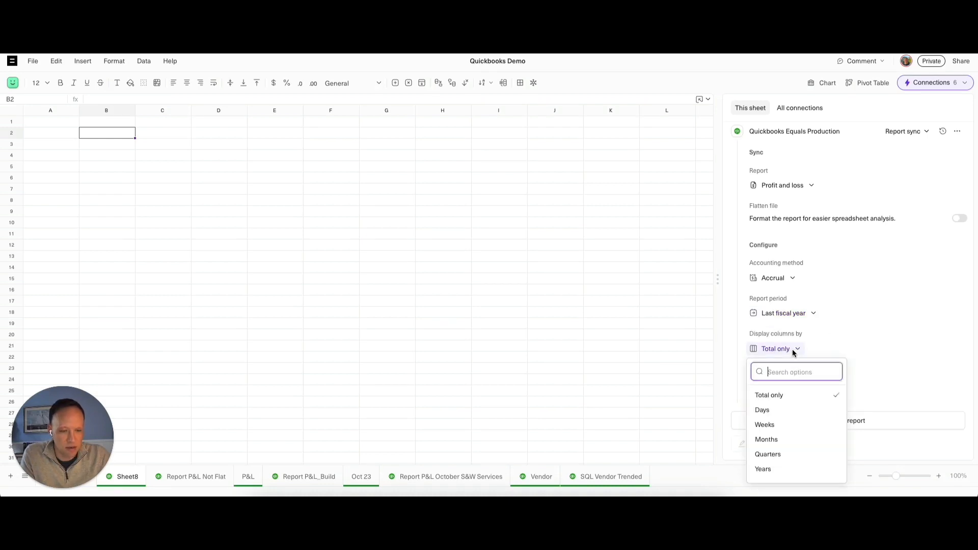
pyautogui.click(783, 439)
pyautogui.scroll(-3, 836, 360)
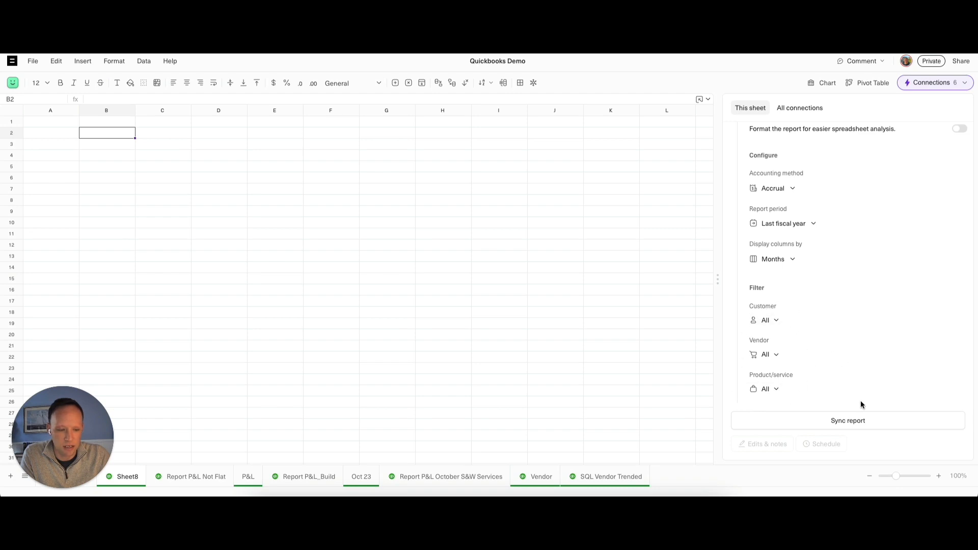
pyautogui.click(851, 424)
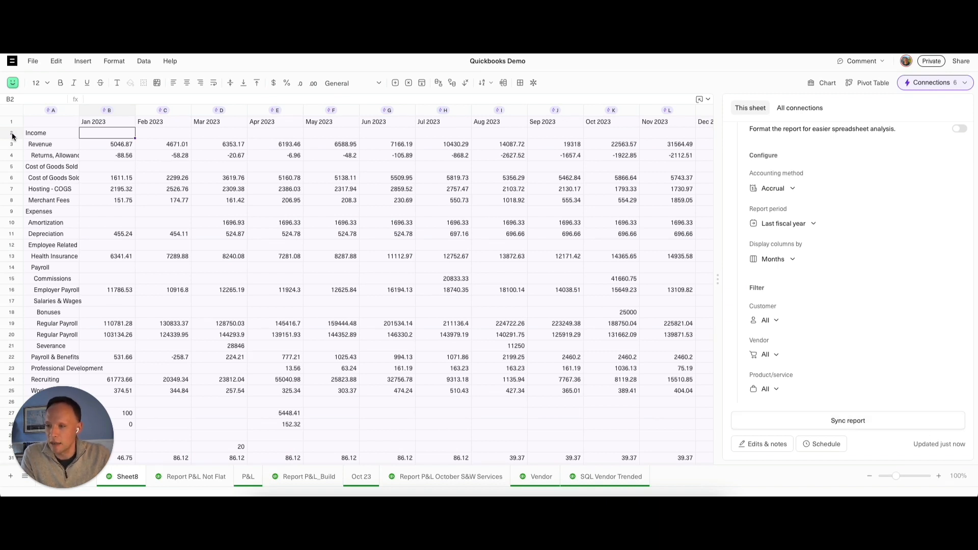
# Turn on Flatten file for the Profit and loss report and sync it again
pyautogui.scroll(-1, 12, 137)
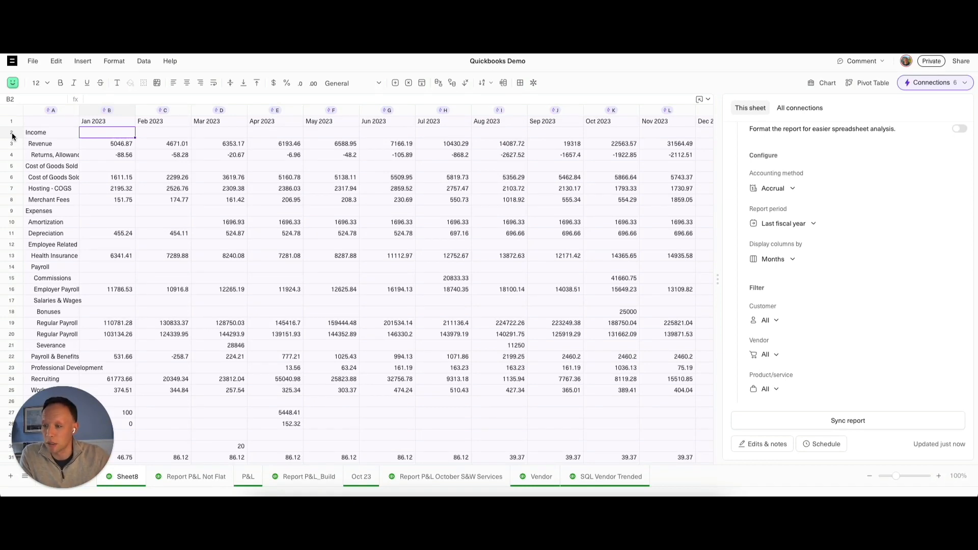
pyautogui.moveTo(9, 135); pyautogui.dragTo(11, 179)
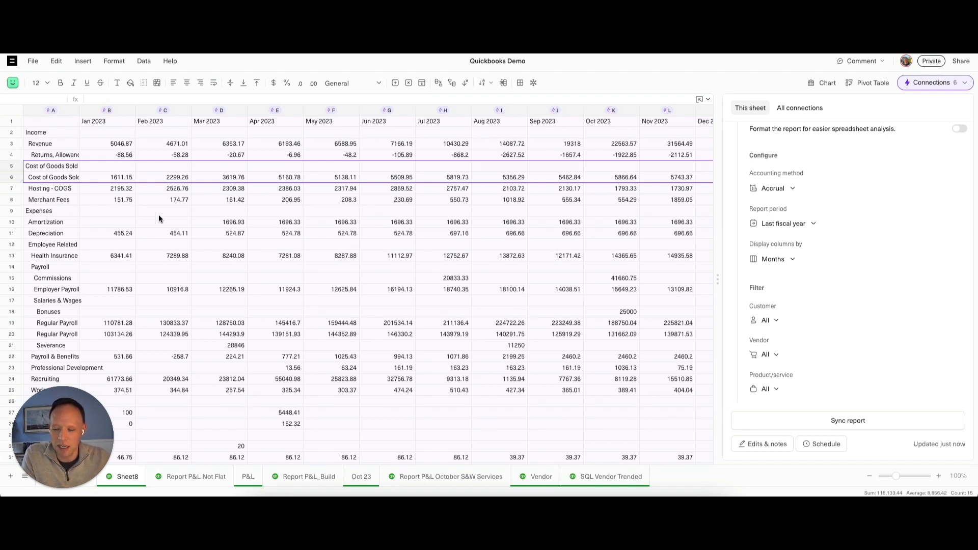
pyautogui.scroll(3, 839, 220)
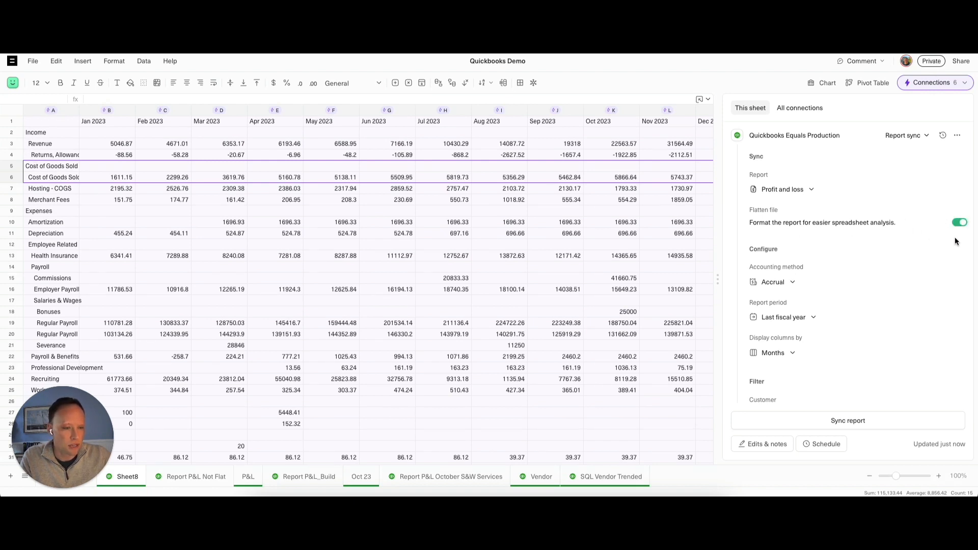
pyautogui.click(890, 419)
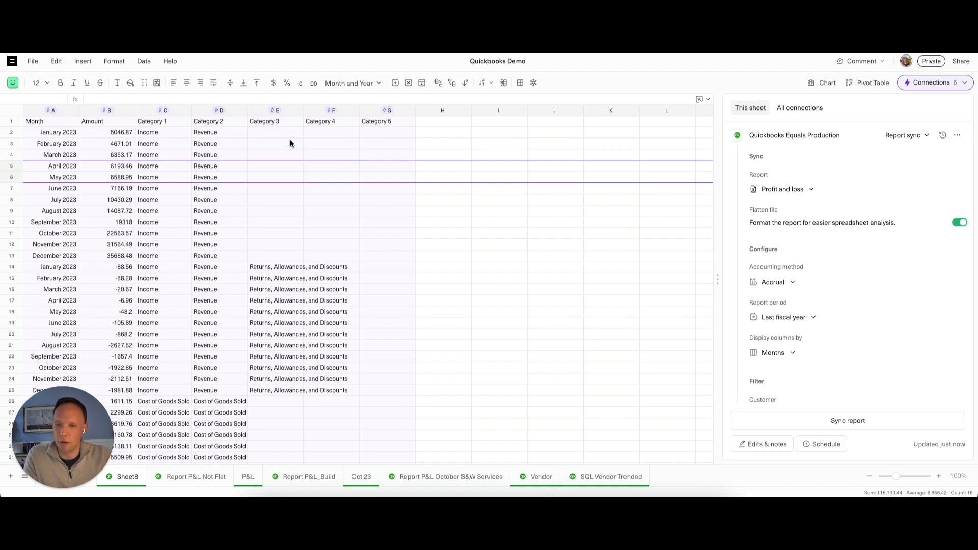
# Add the column headers Month in H1 and Year in I1 beside the synced data
pyautogui.click(458, 121)
pyautogui.write('Month')
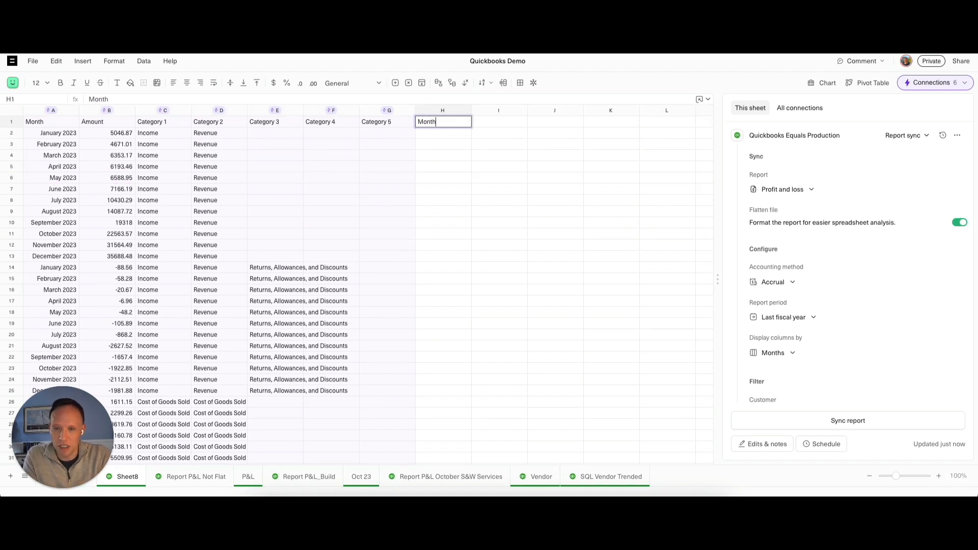
pyautogui.press('Tab')
pyautogui.write('Year')
pyautogui.press('Return')
# Enter =month(A2) in H2 to calculate the Month column
pyautogui.press('Left')
pyautogui.write('=month(')
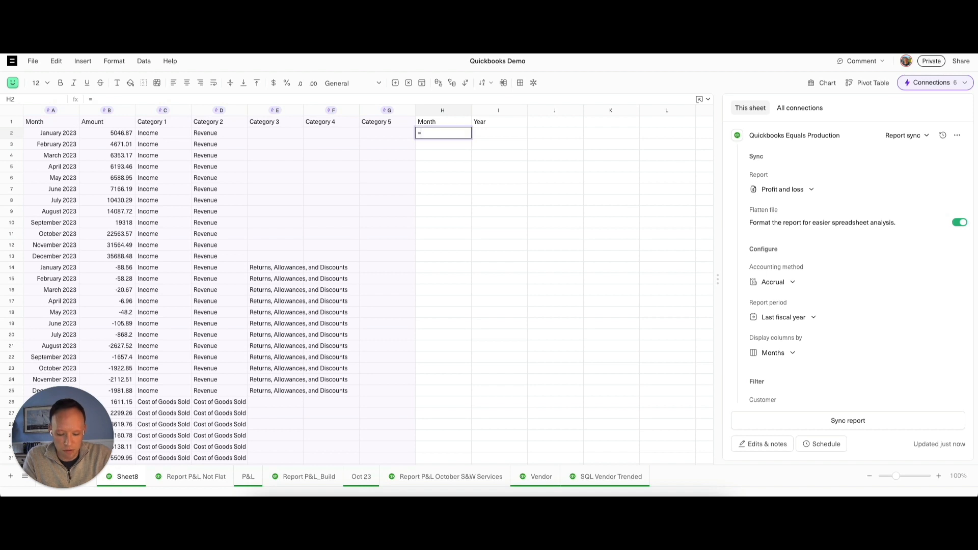
pyautogui.press('Left')
pyautogui.press('Left')
pyautogui.press('Left')
pyautogui.press('Left')
pyautogui.press('Left')
pyautogui.press('Left')
pyautogui.press('Left')
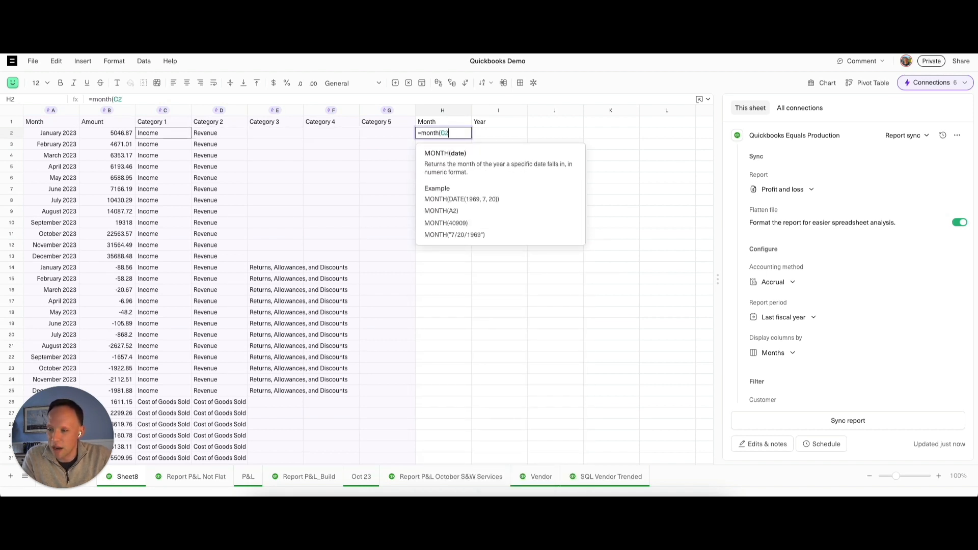
pyautogui.write(')')
pyautogui.press('Return')
# Enter =year(A2) in I2 to calculate the Year column
pyautogui.press('Up')
pyautogui.press('Right')
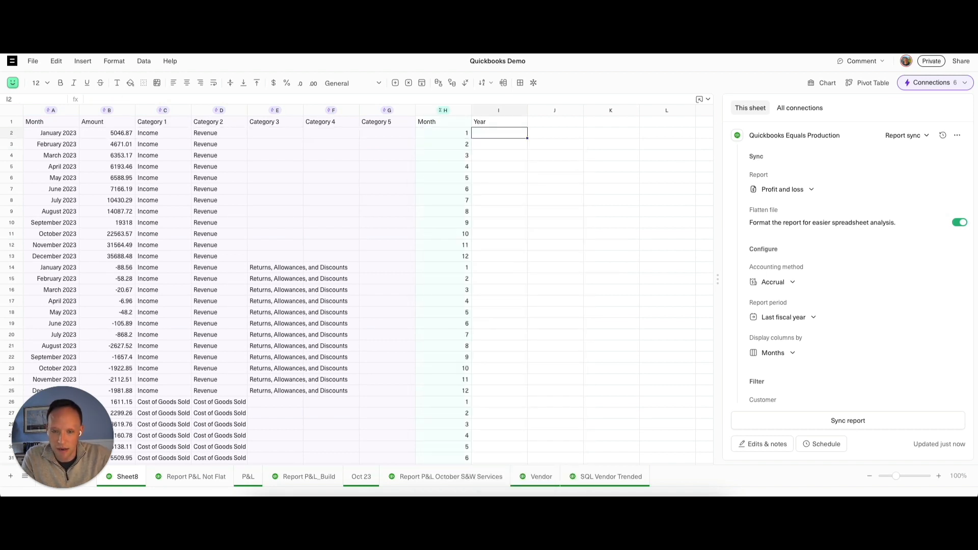
pyautogui.write('=year(')
pyautogui.press('Left')
pyautogui.press('Left')
pyautogui.press('Left')
pyautogui.press('Left')
pyautogui.press('Left')
pyautogui.press('Left')
pyautogui.press('Left')
pyautogui.press('Left')
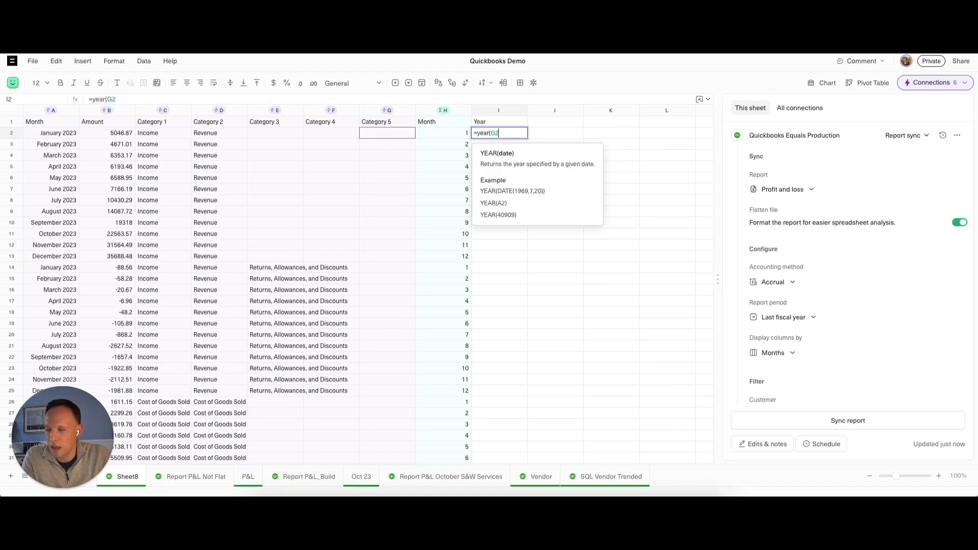
pyautogui.write(')')
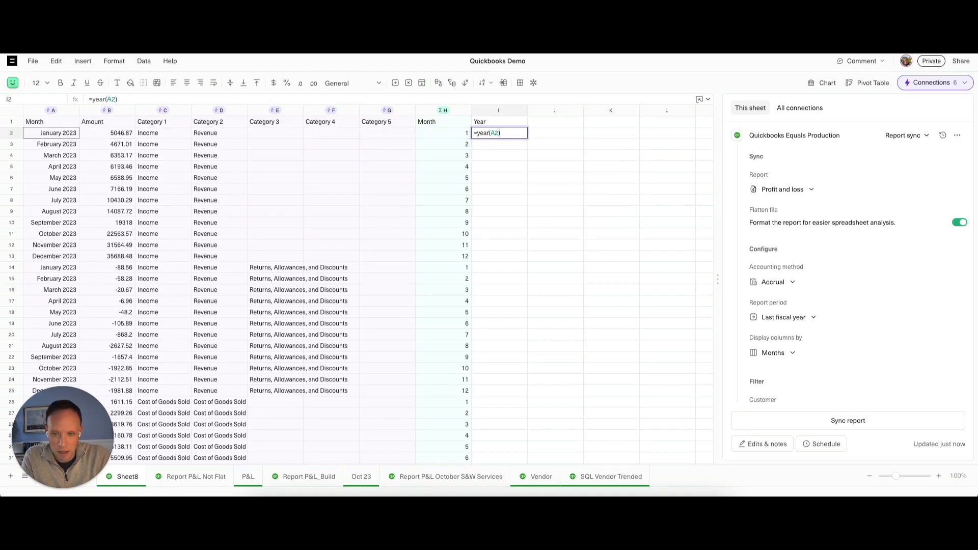
pyautogui.press('Return')
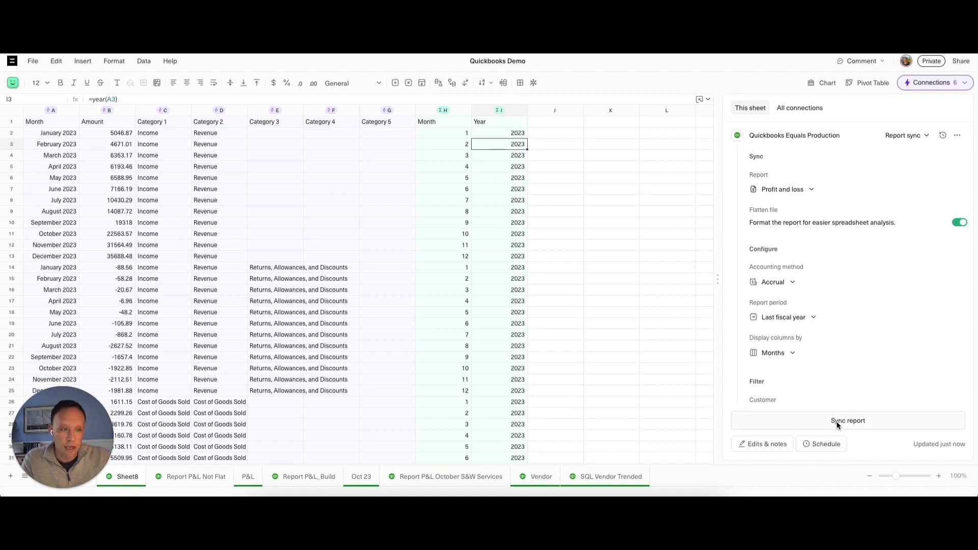
# Check the scheduling options for the report sync
pyautogui.click(820, 444)
pyautogui.click(874, 339)
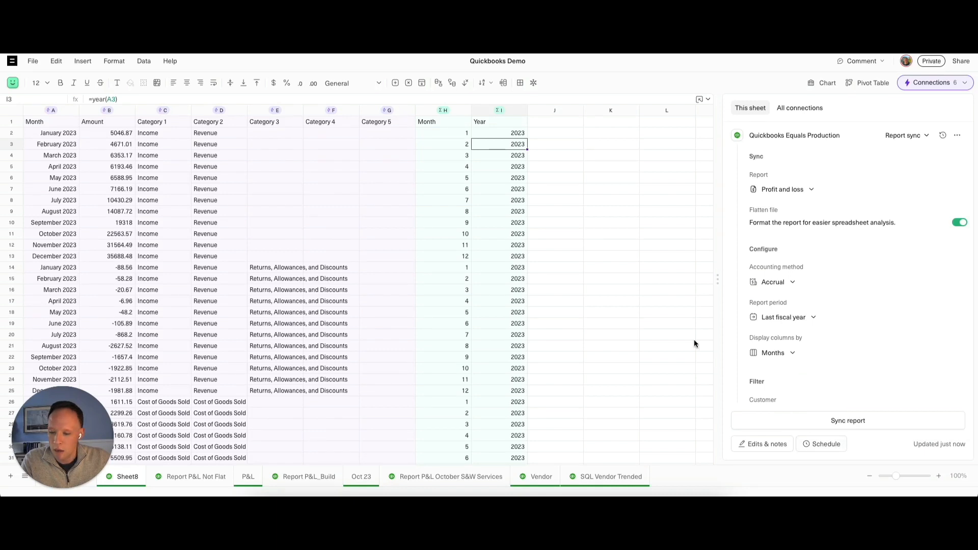
# Examine the January 2023 Cost of Goods Sold formula and the charts on the P&L sheet
pyautogui.click(249, 479)
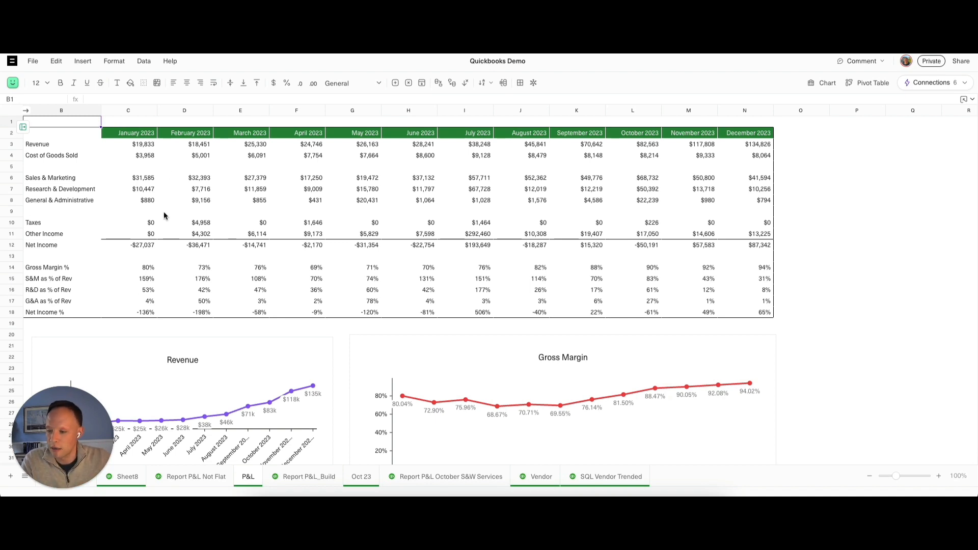
pyautogui.click(133, 157)
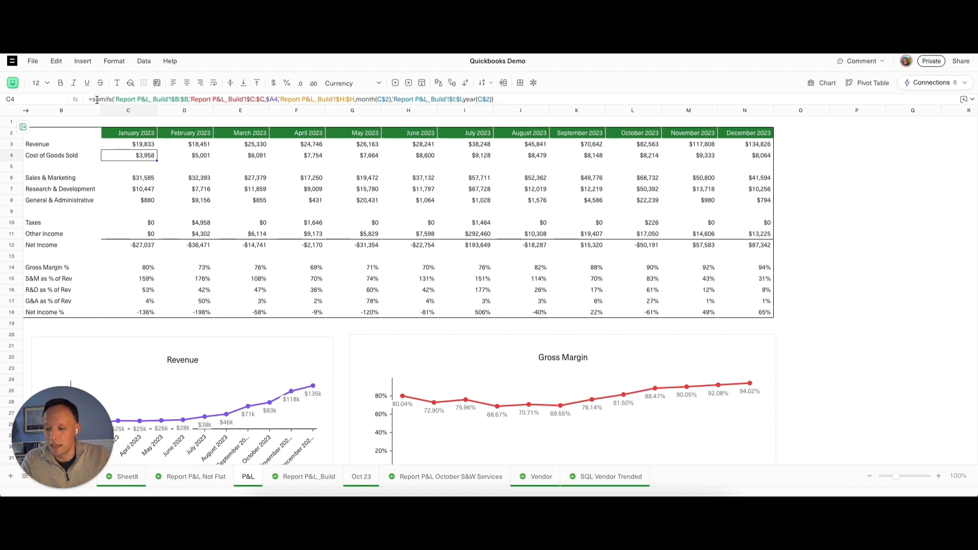
pyautogui.click(95, 101)
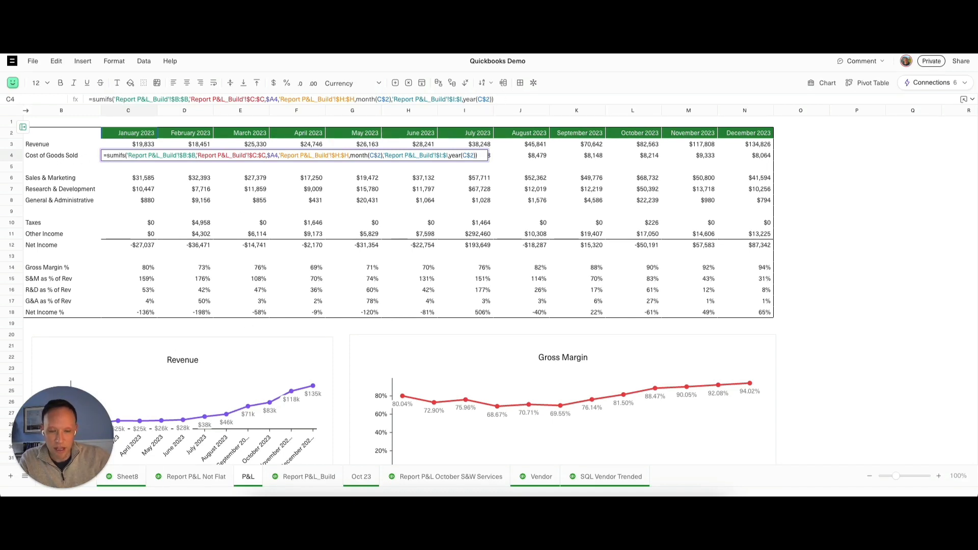
pyautogui.press('Return')
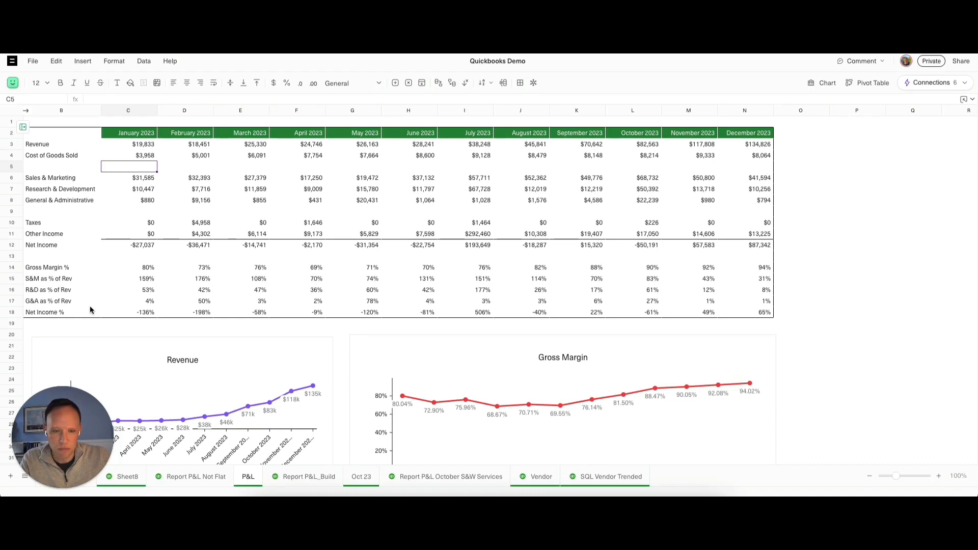
pyautogui.scroll(-3, 87, 303)
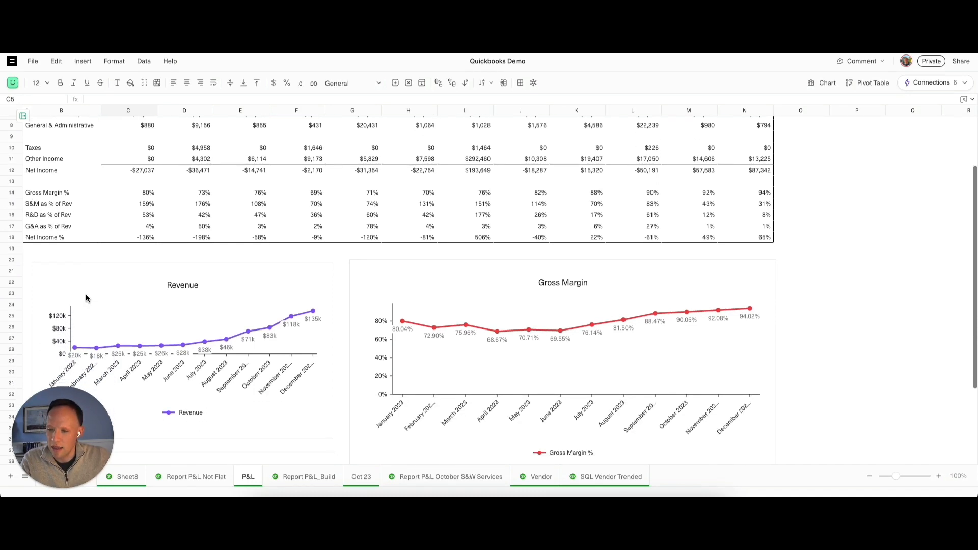
pyautogui.scroll(-2, 154, 327)
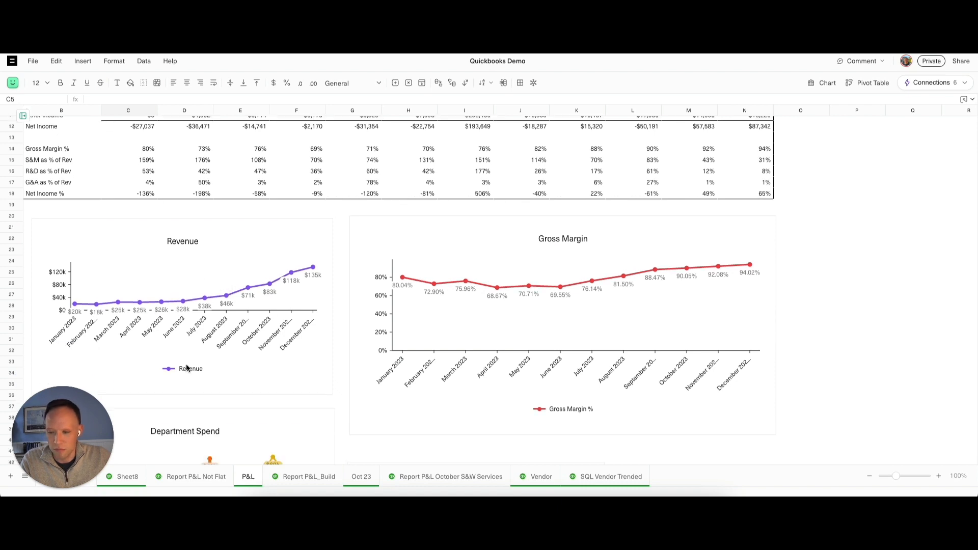
pyautogui.scroll(5, 145, 375)
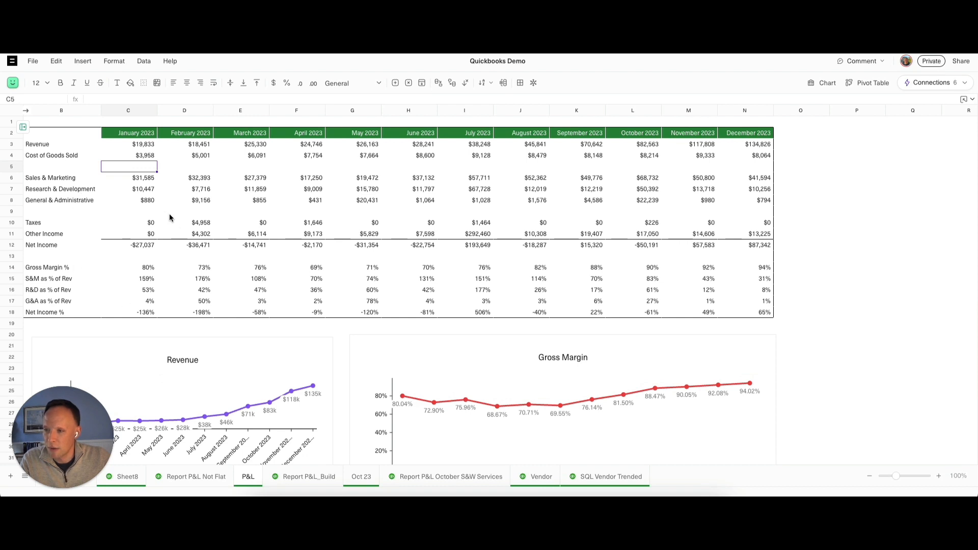
# Add the Department Spend, Revenue, Department Spend as % of Rev and Gross Margin charts under the Dashboard's Financials heading
pyautogui.click(24, 128)
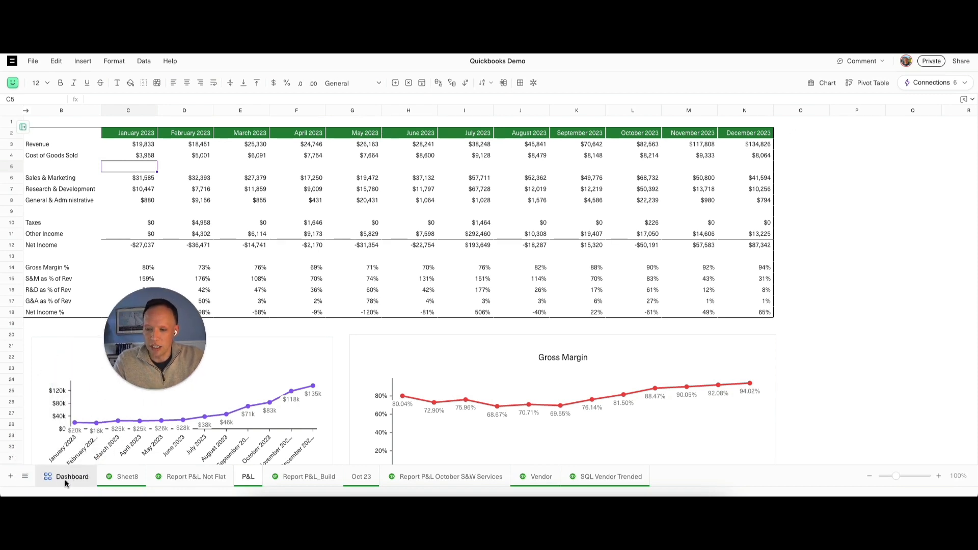
pyautogui.click(65, 477)
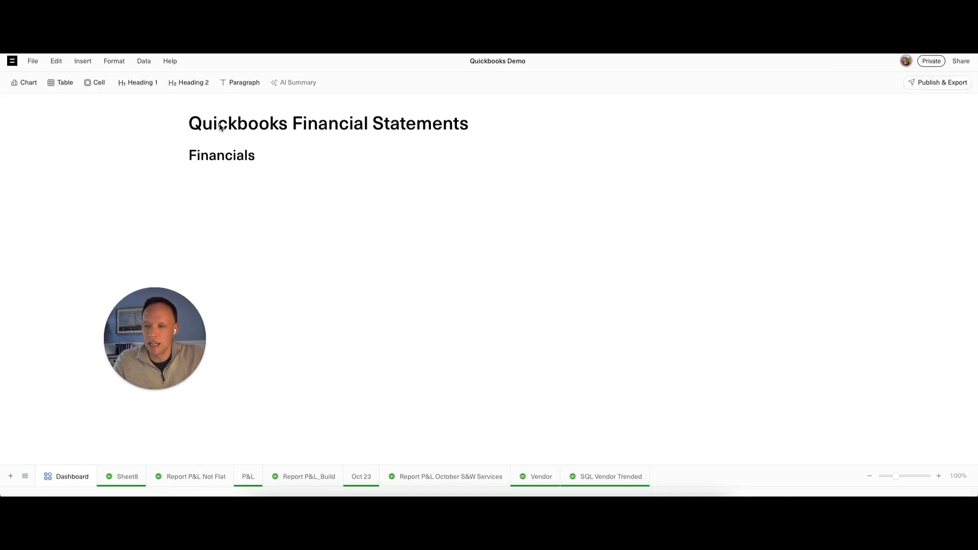
pyautogui.click(178, 170)
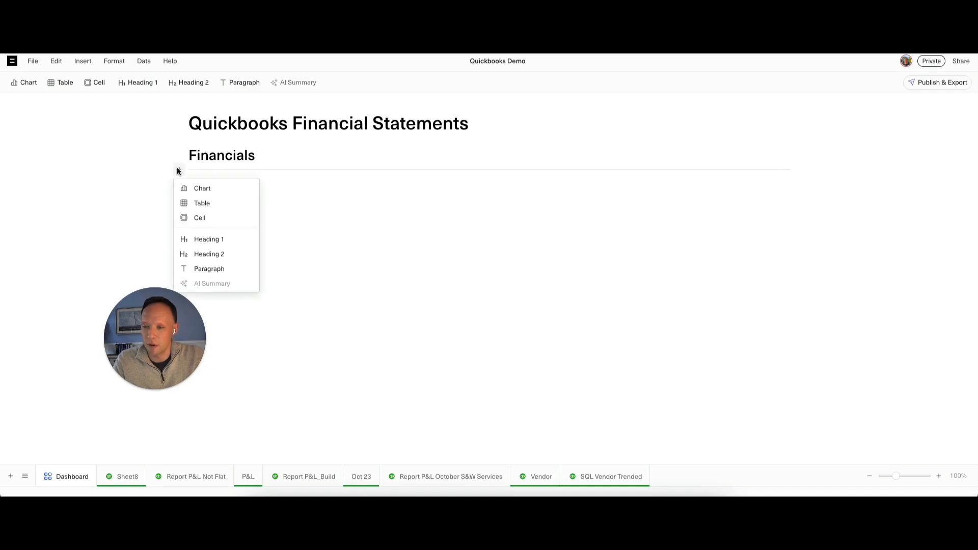
pyautogui.click(209, 188)
pyautogui.click(442, 253)
pyautogui.click(441, 270)
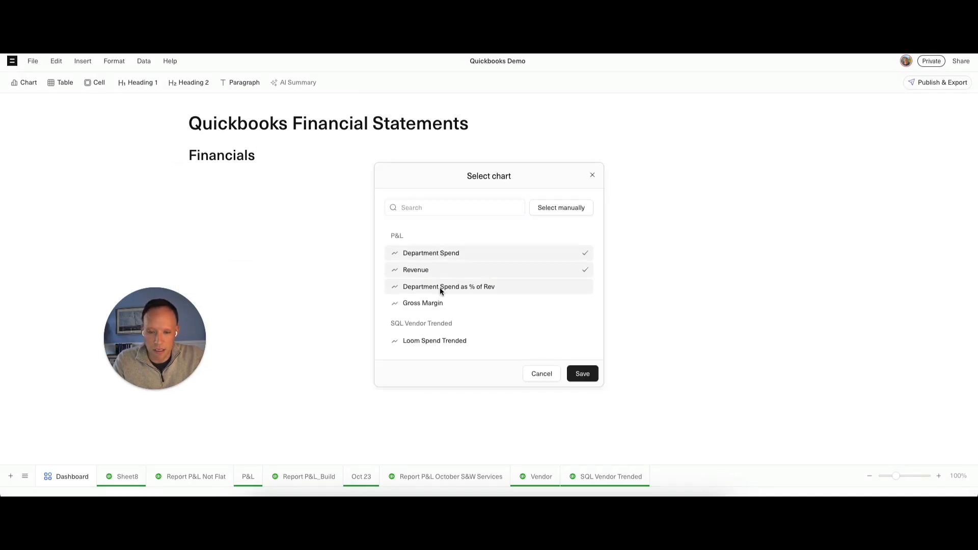
pyautogui.click(441, 288)
pyautogui.click(442, 304)
pyautogui.click(582, 374)
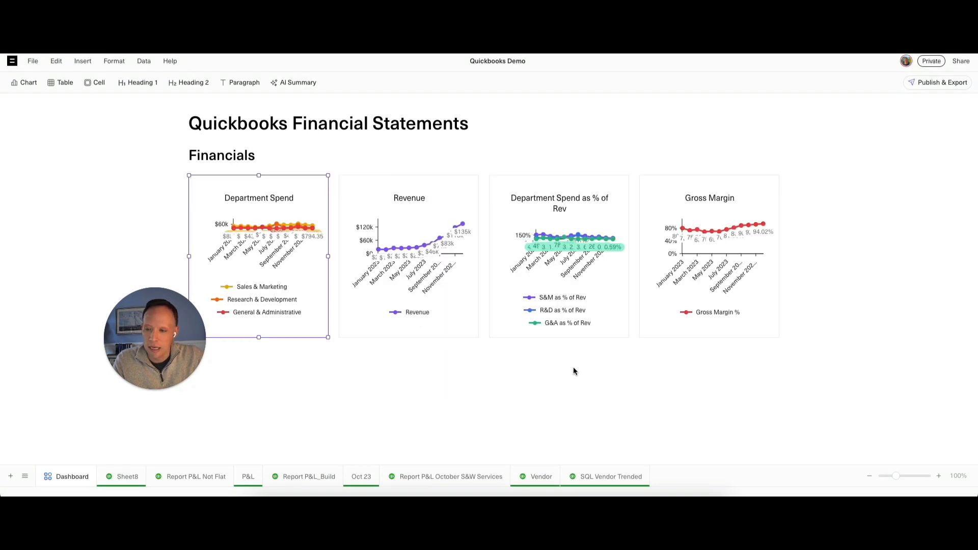
# Move the Department Spend chart to a second row and enlarge the Revenue chart to about half the dashboard's width
pyautogui.moveTo(368, 205); pyautogui.dragTo(275, 408)
pyautogui.moveTo(162, 352); pyautogui.dragTo(91, 119)
pyautogui.moveTo(284, 263); pyautogui.dragTo(466, 351)
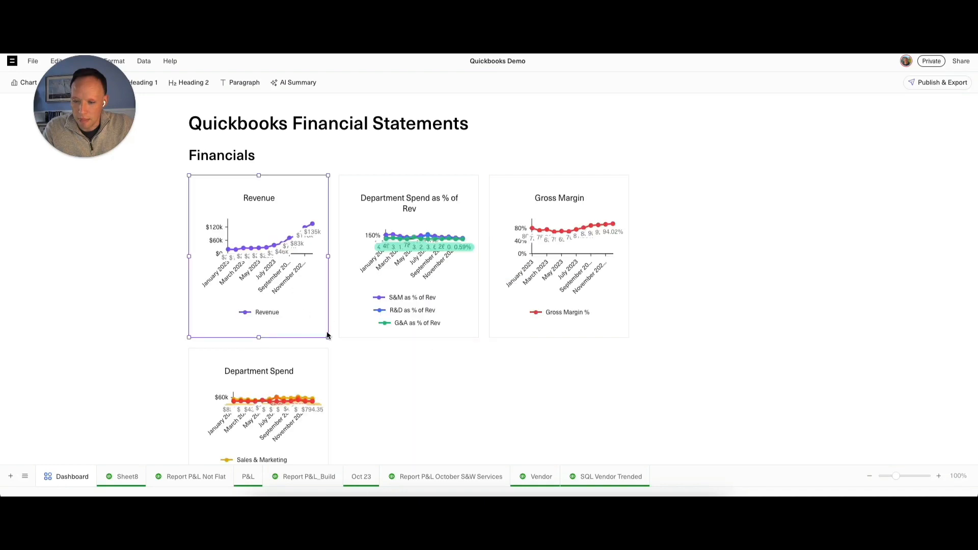
pyautogui.moveTo(330, 338); pyautogui.dragTo(522, 367)
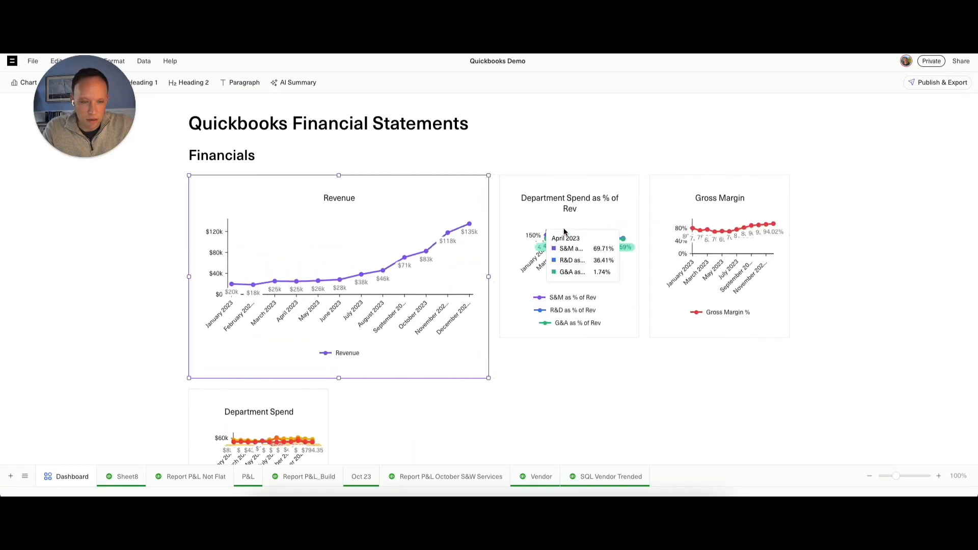
# Move the Department Spend as % of Rev chart beside Department Spend and enlarge Gross Margin to match the Revenue chart
pyautogui.moveTo(560, 228); pyautogui.dragTo(423, 395)
pyautogui.moveTo(638, 336); pyautogui.dragTo(825, 386)
pyautogui.click(642, 338)
# Widen the Department Spend and Department Spend as % of Rev charts so each fills half of the second row
pyautogui.scroll(-5, 592, 328)
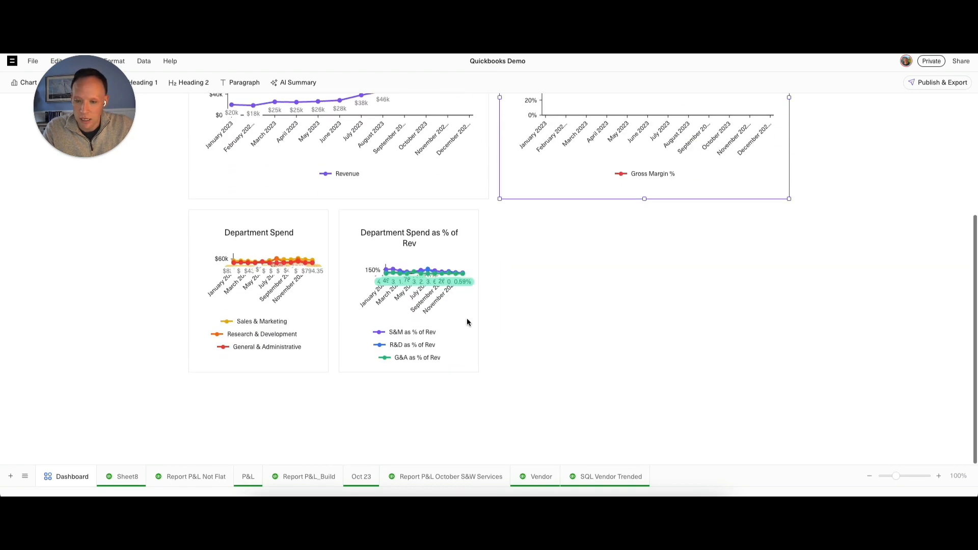
pyautogui.click(459, 326)
pyautogui.moveTo(329, 368); pyautogui.dragTo(491, 372)
pyautogui.click(634, 367)
pyautogui.moveTo(643, 373); pyautogui.dragTo(793, 367)
pyautogui.scroll(3, 663, 314)
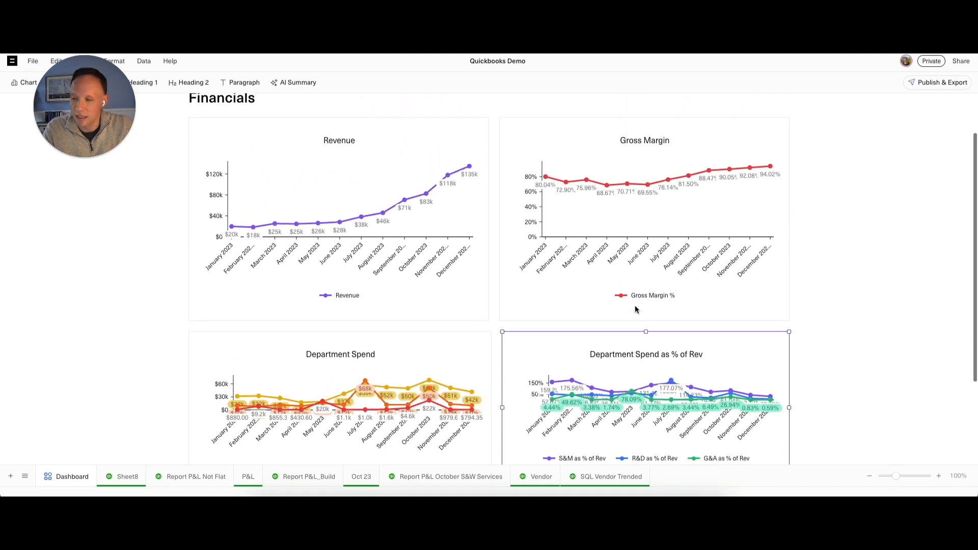
# Insert the P&L sheet's range B2:N18 as a table below the dashboard charts
pyautogui.scroll(-5, 635, 309)
pyautogui.click(217, 395)
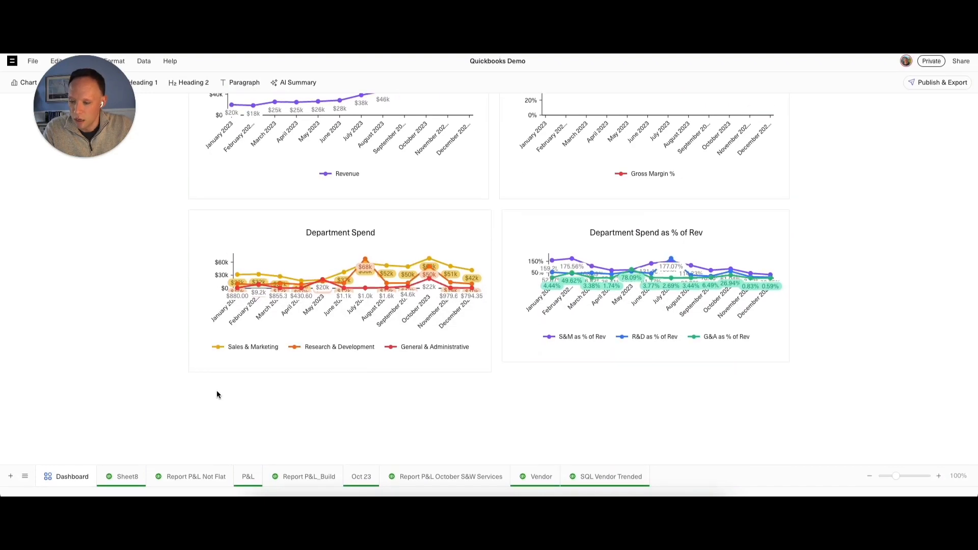
pyautogui.click(180, 378)
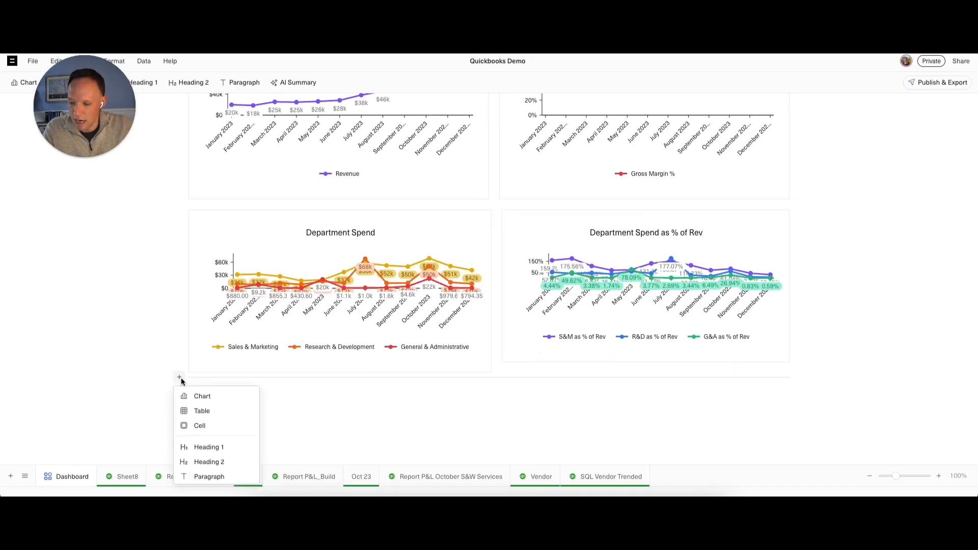
pyautogui.click(196, 409)
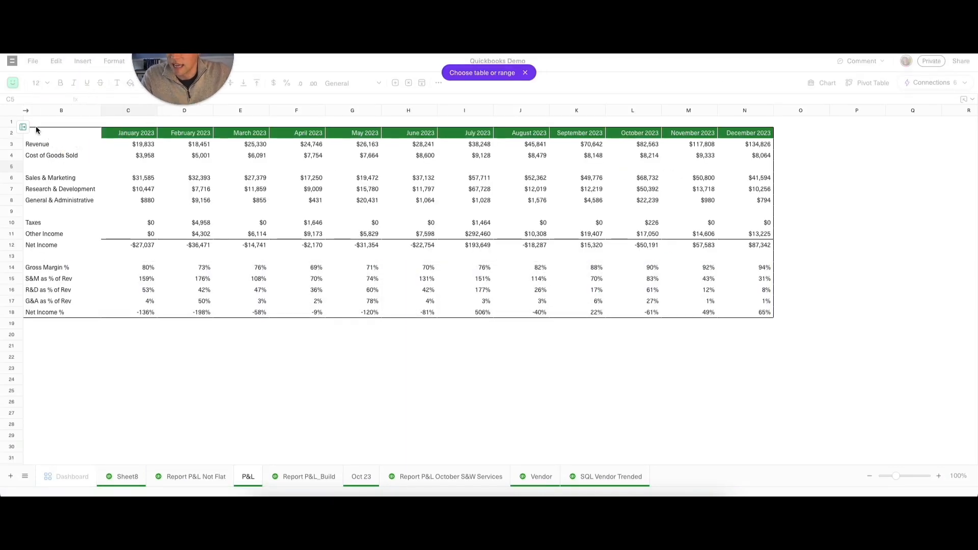
pyautogui.moveTo(744, 311); pyautogui.dragTo(35, 134)
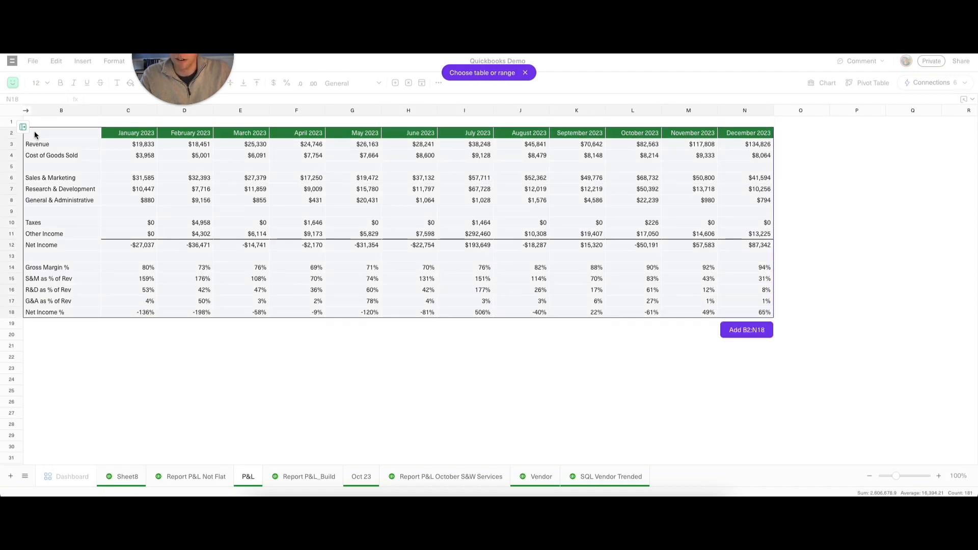
pyautogui.click(746, 329)
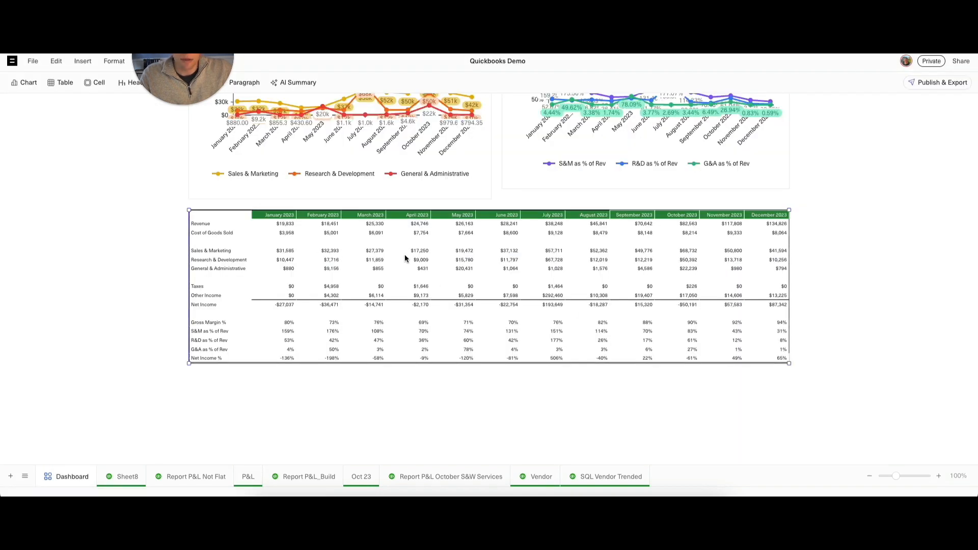
# Check the dashboard's publishing options, including the destination type and schedule, without adding a destination
pyautogui.scroll(10, 404, 258)
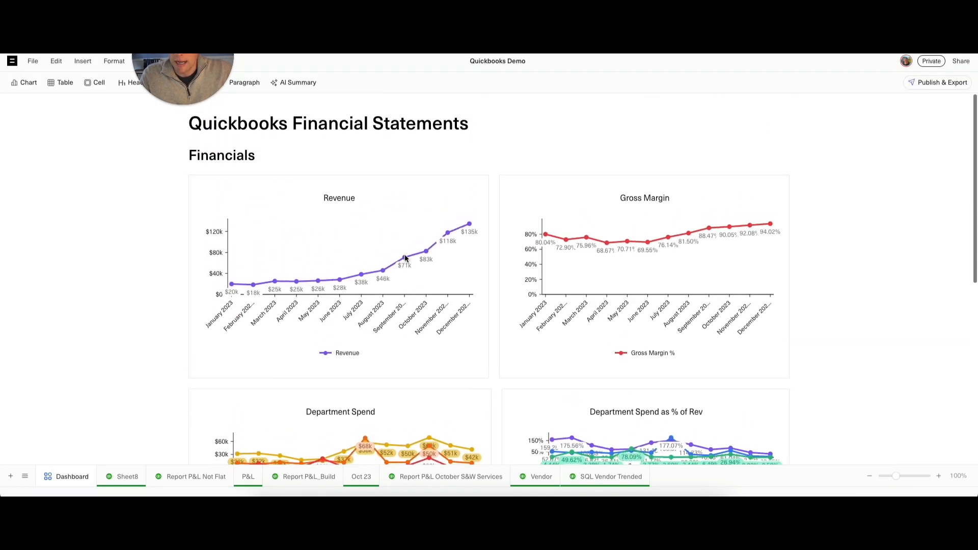
pyautogui.click(335, 158)
pyautogui.click(942, 84)
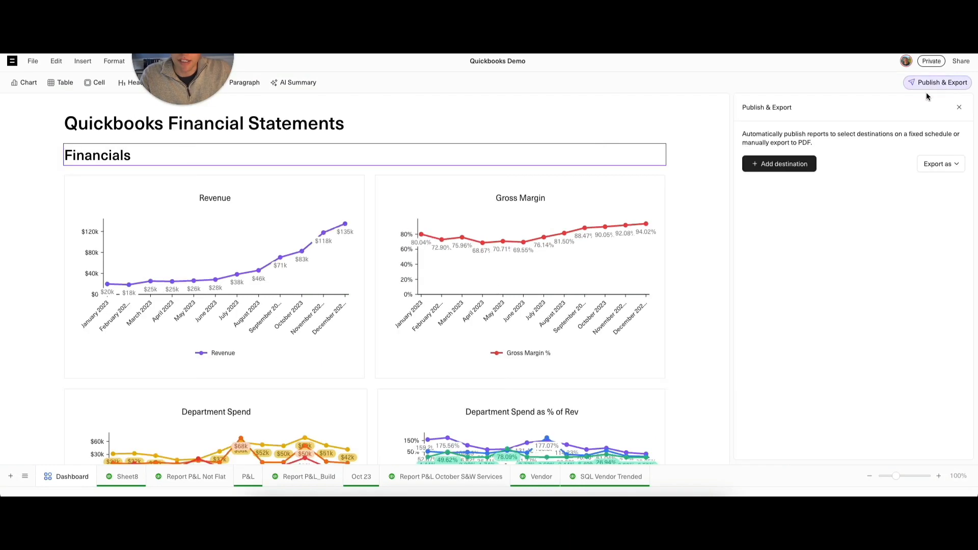
pyautogui.click(780, 163)
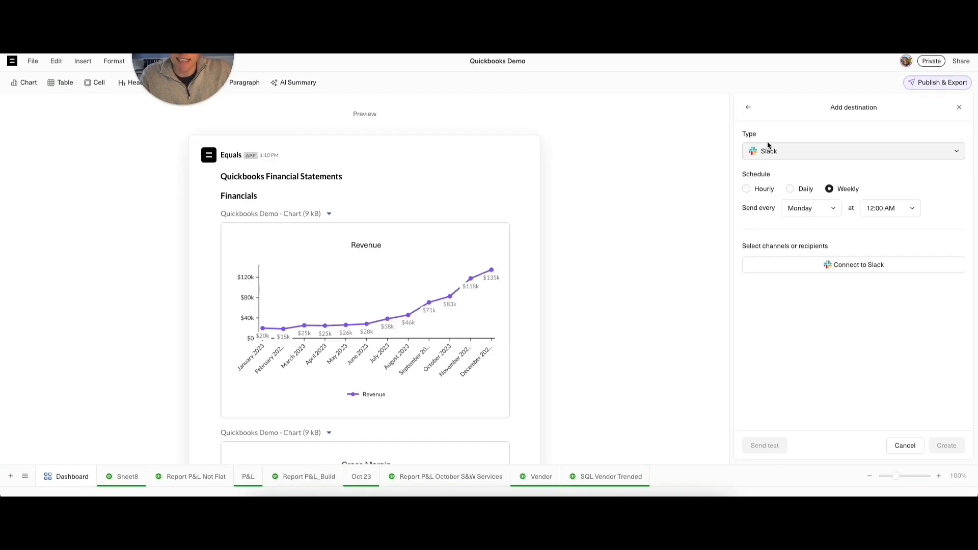
pyautogui.click(770, 151)
pyautogui.click(957, 107)
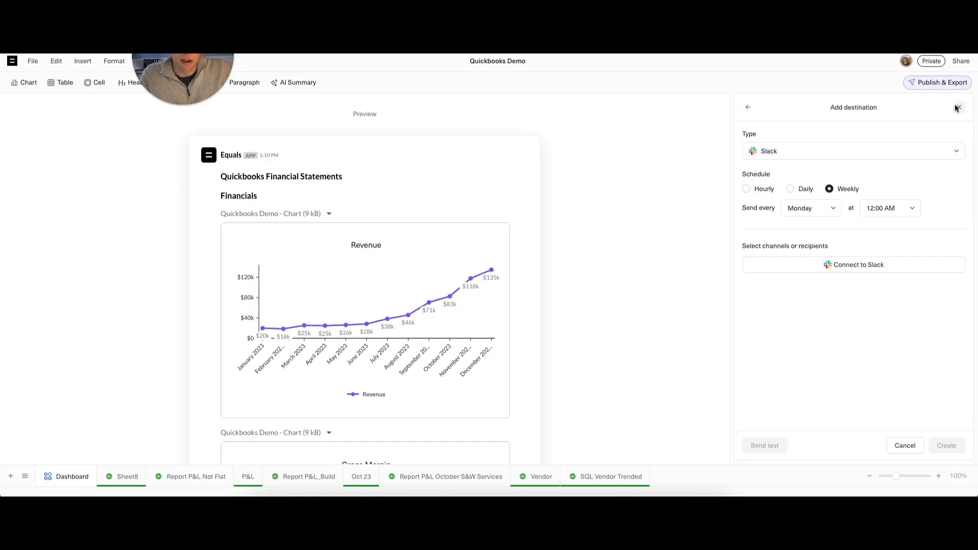
pyautogui.click(956, 107)
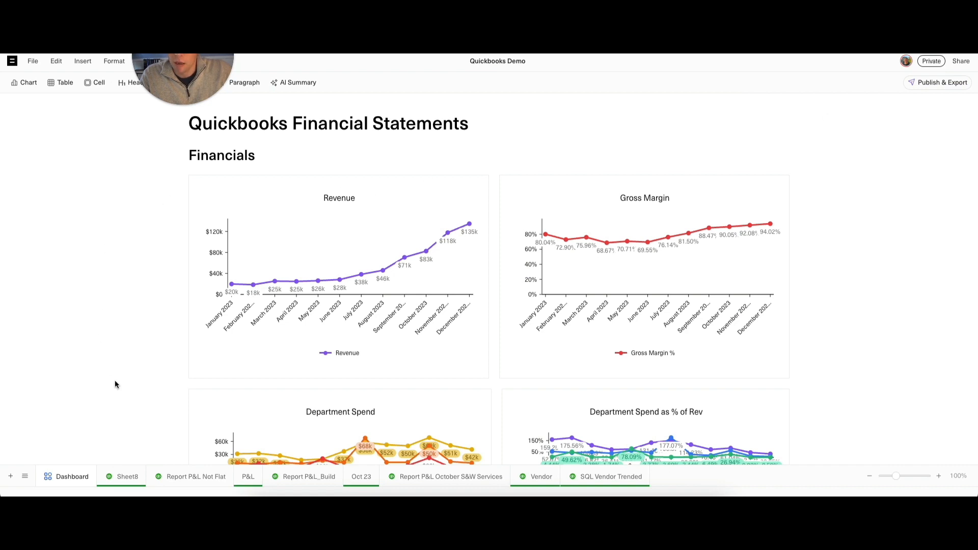
# Find the October 2023 Software & Web Services row in the Report P&L_Build sheet and select it
pyautogui.click(302, 477)
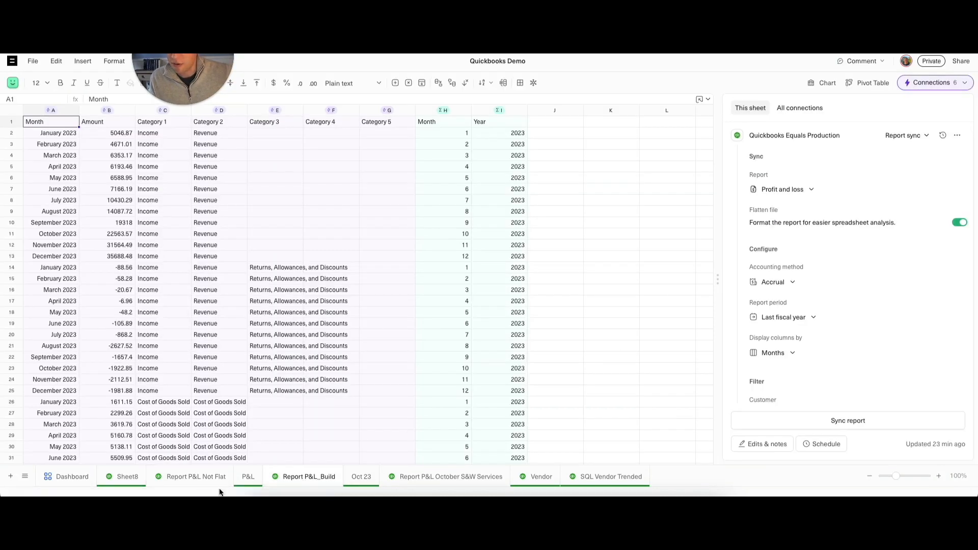
pyautogui.click(248, 478)
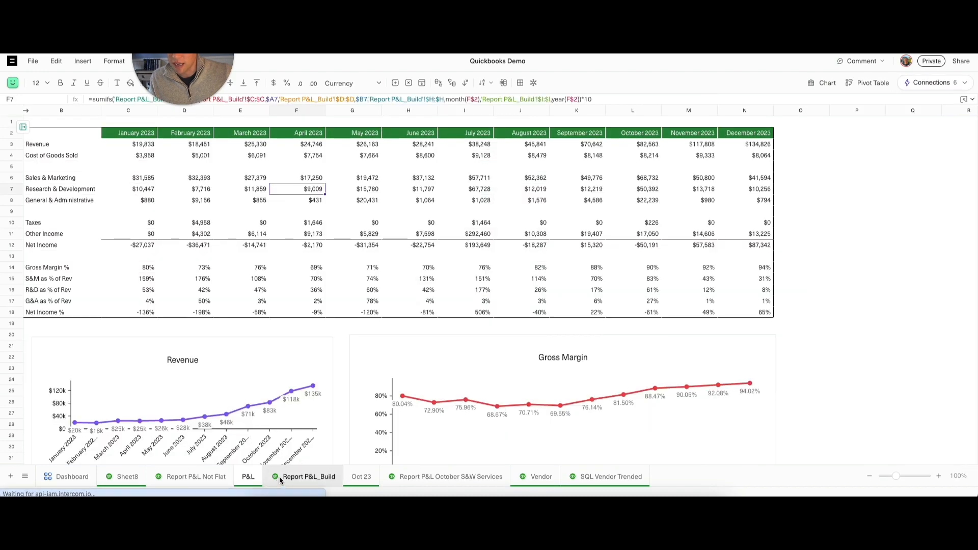
pyautogui.click(324, 479)
pyautogui.scroll(-10, 324, 371)
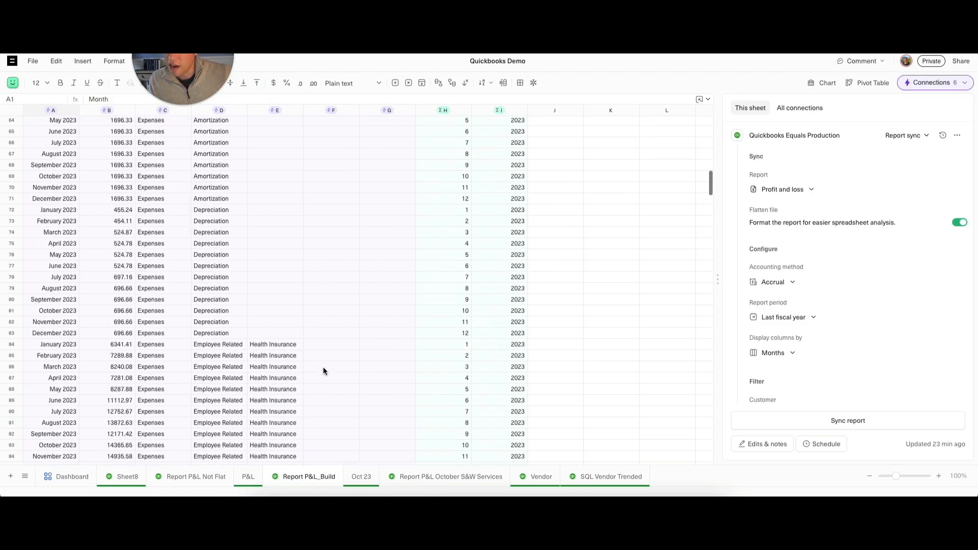
pyautogui.scroll(-20, 324, 370)
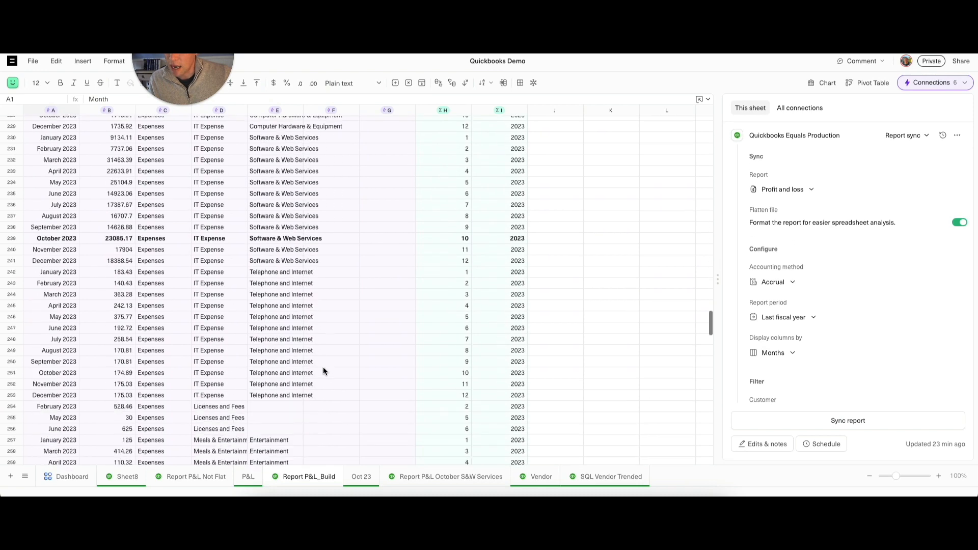
pyautogui.scroll(10, 323, 370)
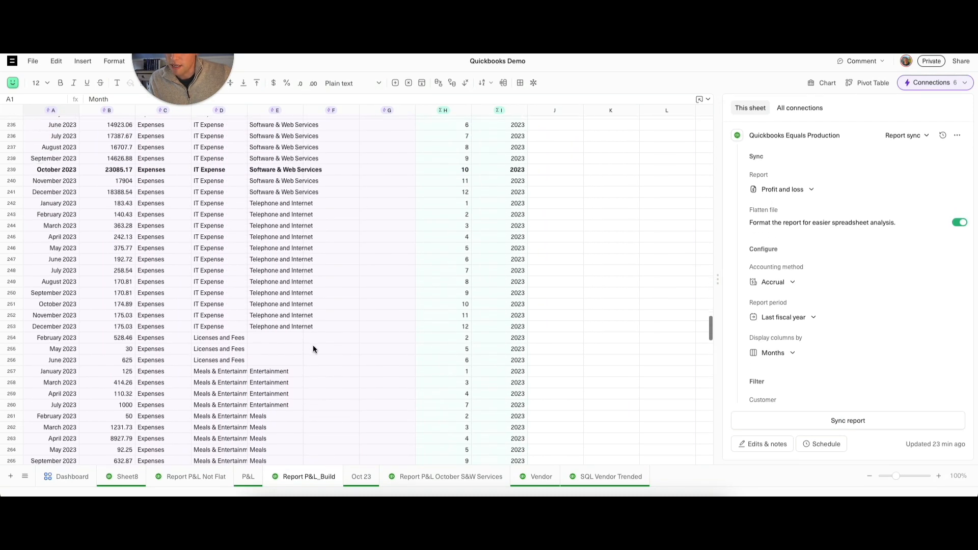
pyautogui.click(9, 236)
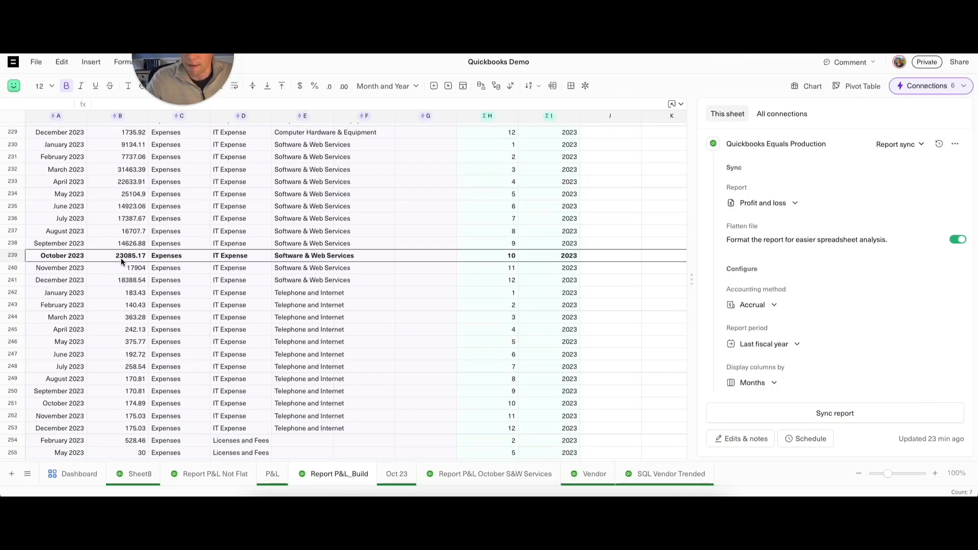
# Connect the Oct 23 sheet to the Quickbooks Equals Production datasource using Report sync
pyautogui.click(397, 475)
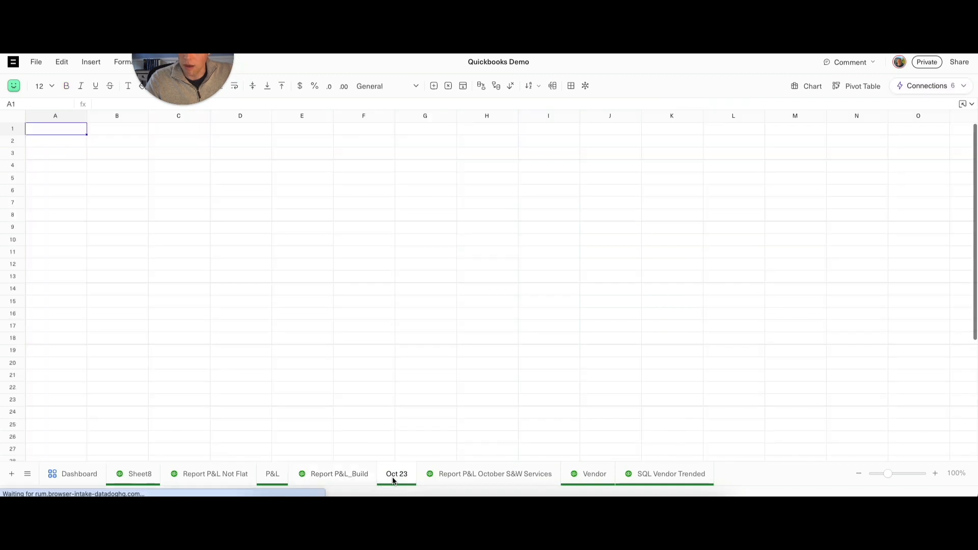
pyautogui.click(936, 87)
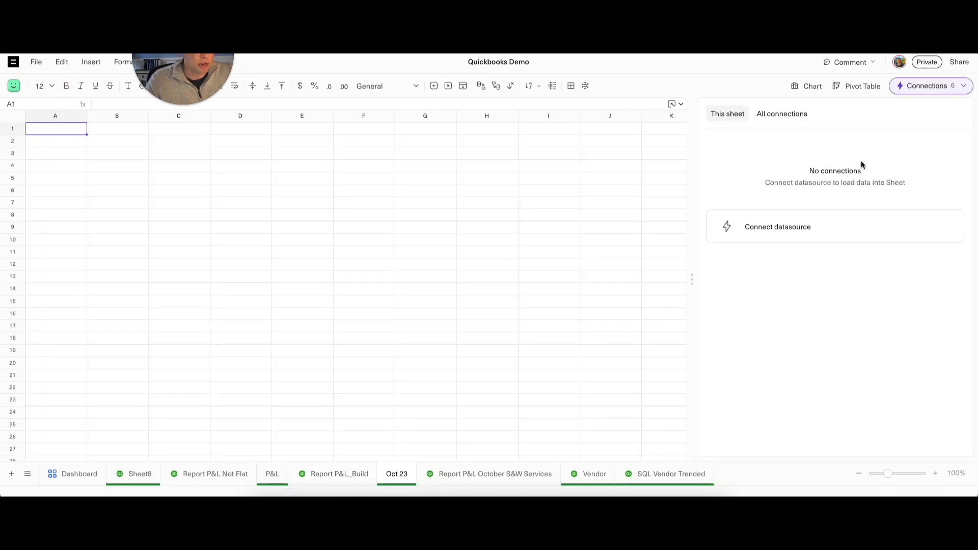
pyautogui.click(796, 225)
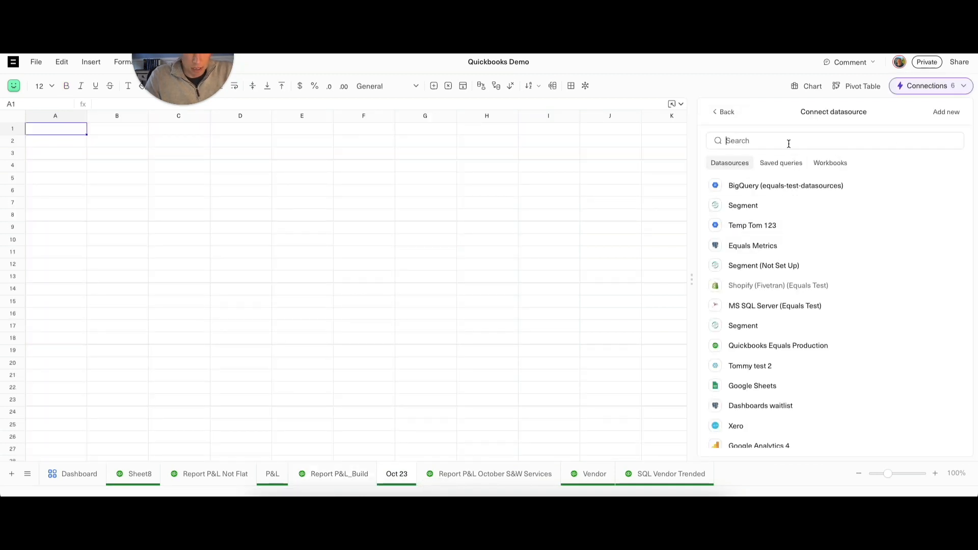
pyautogui.write('quick')
pyautogui.click(765, 186)
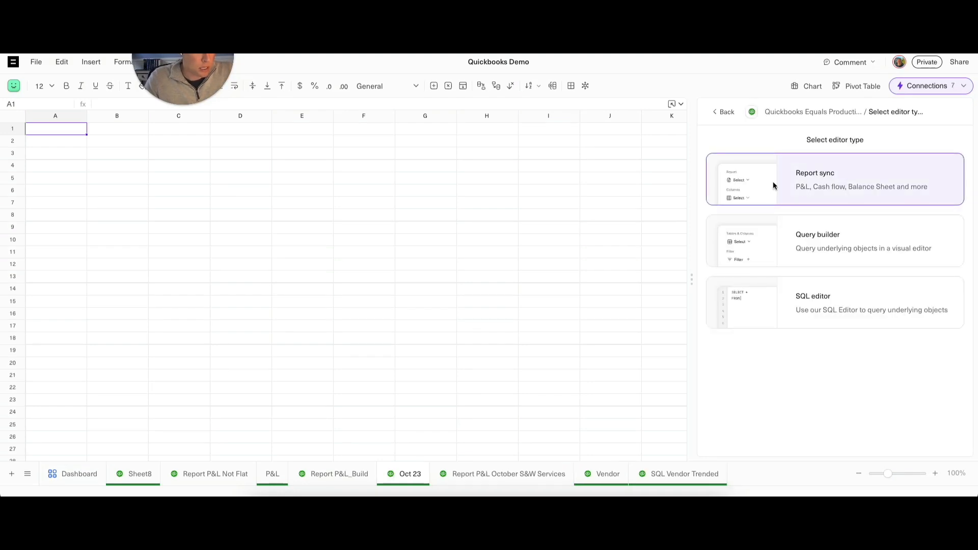
pyautogui.click(772, 181)
pyautogui.click(874, 143)
pyautogui.click(864, 168)
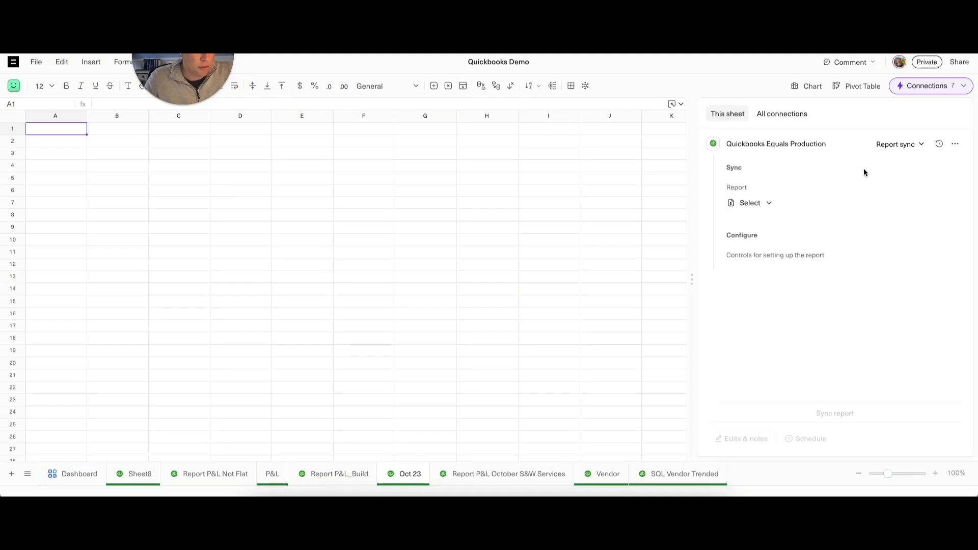
# Choose the Profit and loss detail report and turn on Flatten file
pyautogui.click(751, 202)
pyautogui.click(784, 304)
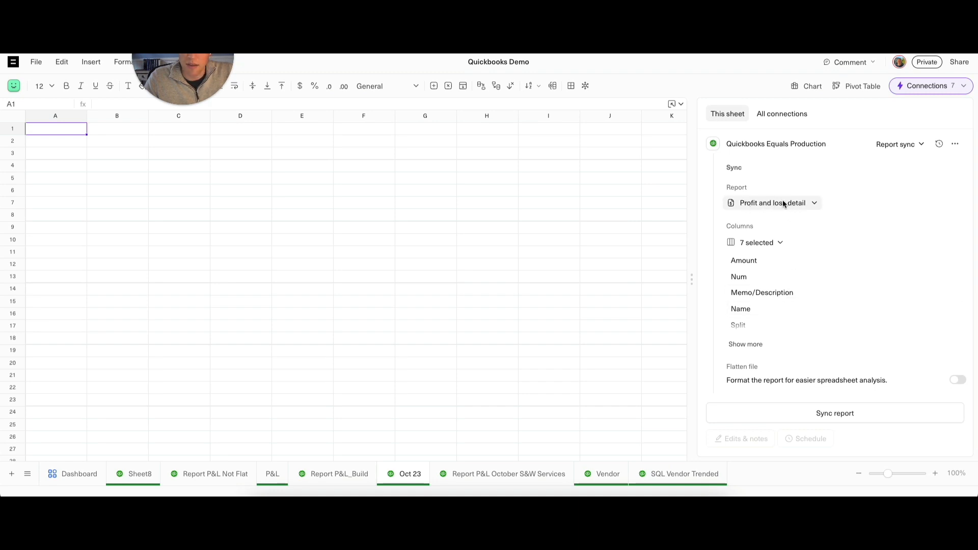
pyautogui.scroll(-2, 785, 204)
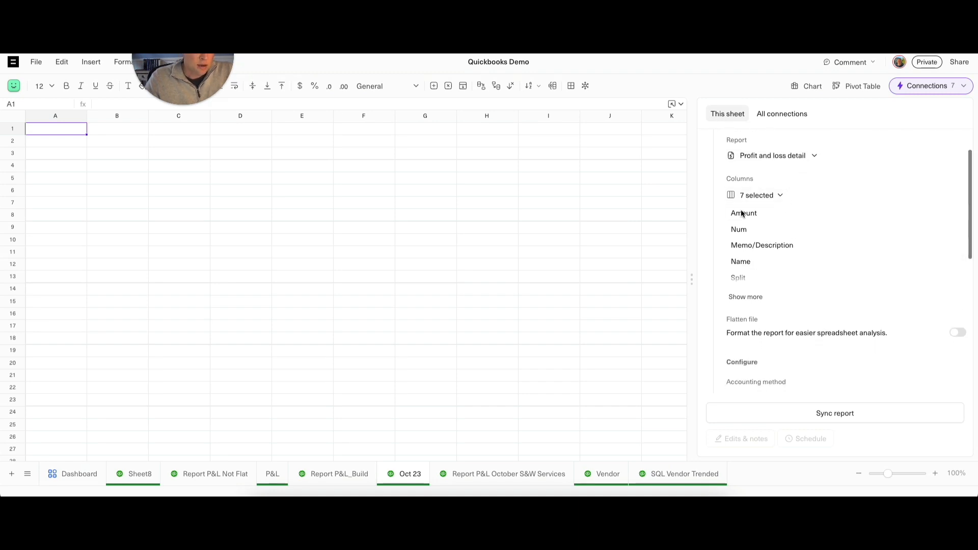
pyautogui.click(954, 326)
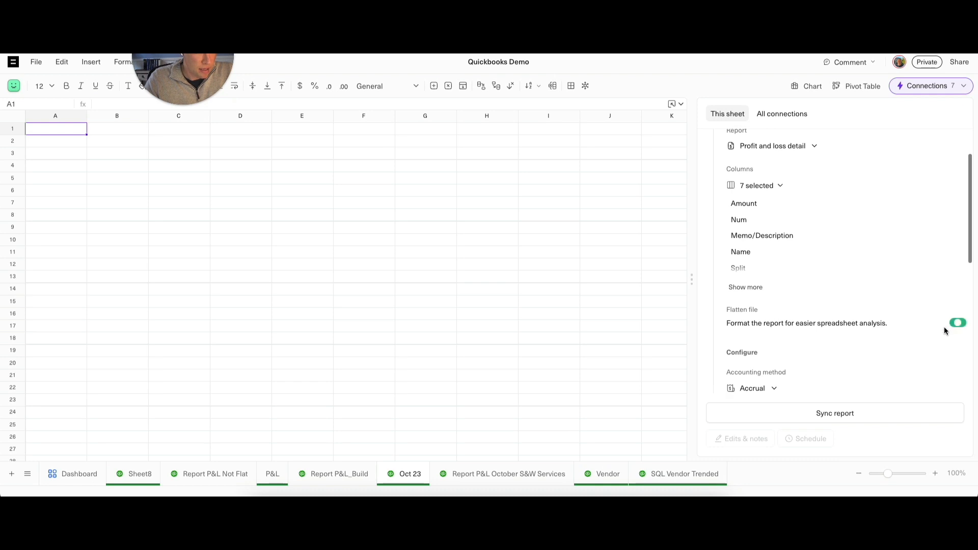
# Switch the report period to Custom and set its start date to October 1, 2023
pyautogui.scroll(-3, 896, 326)
pyautogui.scroll(-3, 860, 319)
pyautogui.click(788, 271)
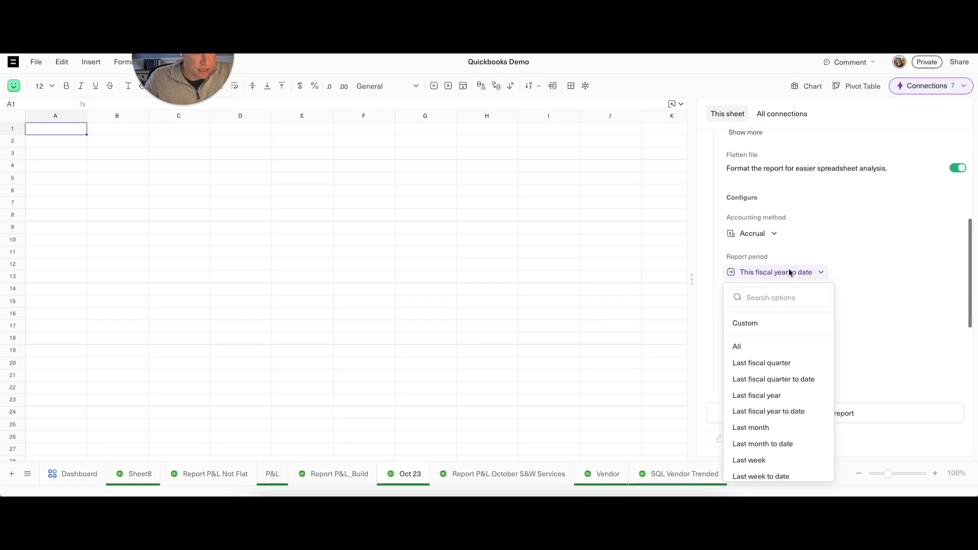
pyautogui.click(761, 321)
pyautogui.click(756, 292)
pyautogui.click(737, 321)
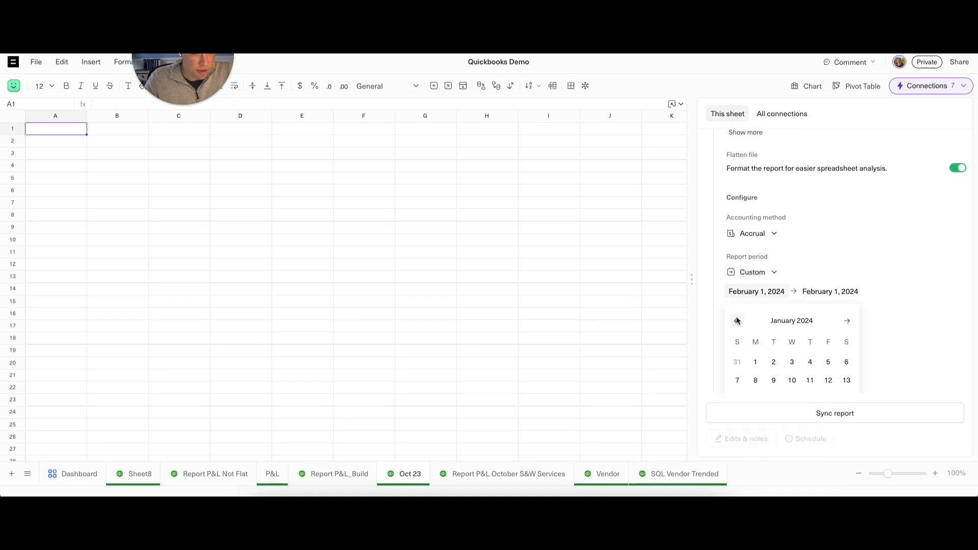
pyautogui.click(737, 320)
pyautogui.click(737, 321)
pyautogui.click(737, 320)
pyautogui.click(737, 362)
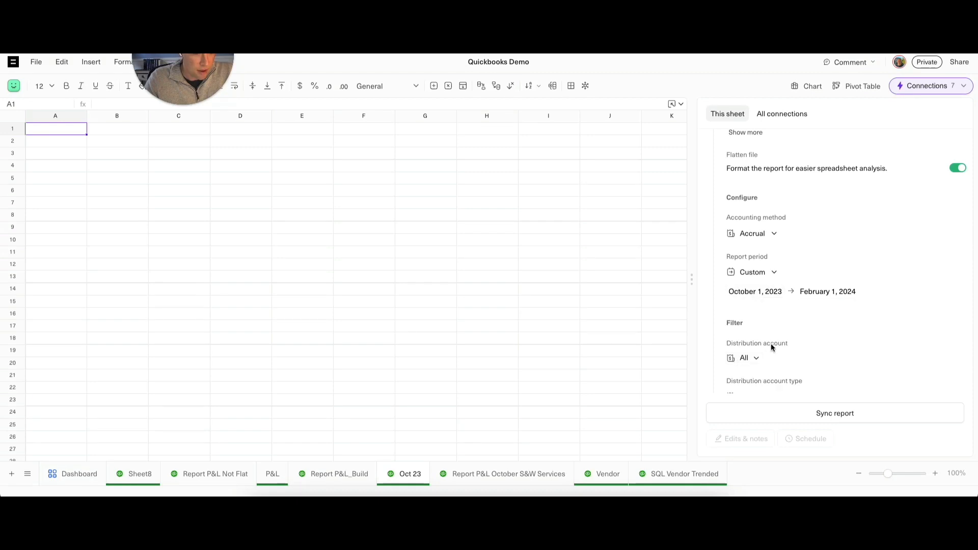
# Set the end date of the custom report period to October 31, 2023
pyautogui.scroll(-2, 810, 267)
pyautogui.click(821, 240)
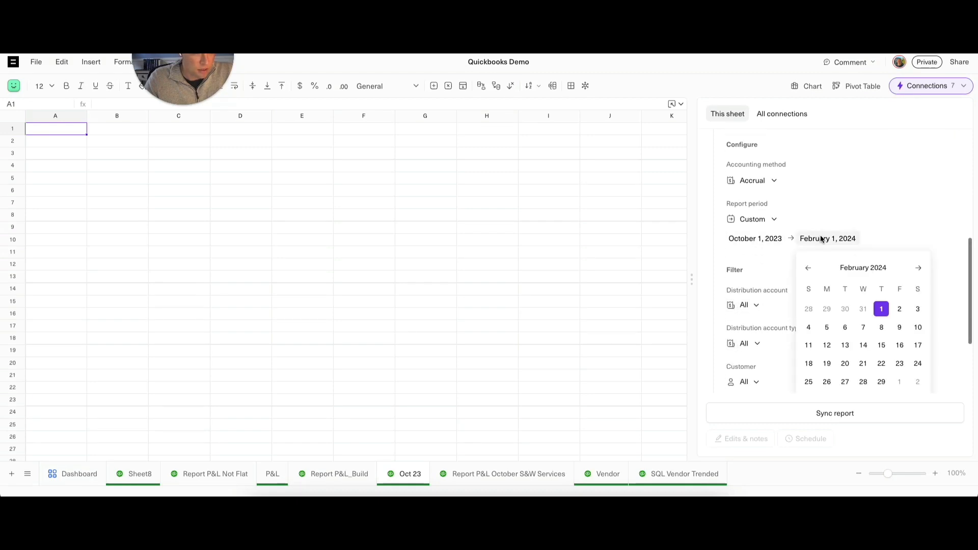
pyautogui.click(807, 269)
pyautogui.click(806, 269)
pyautogui.click(807, 269)
pyautogui.click(806, 268)
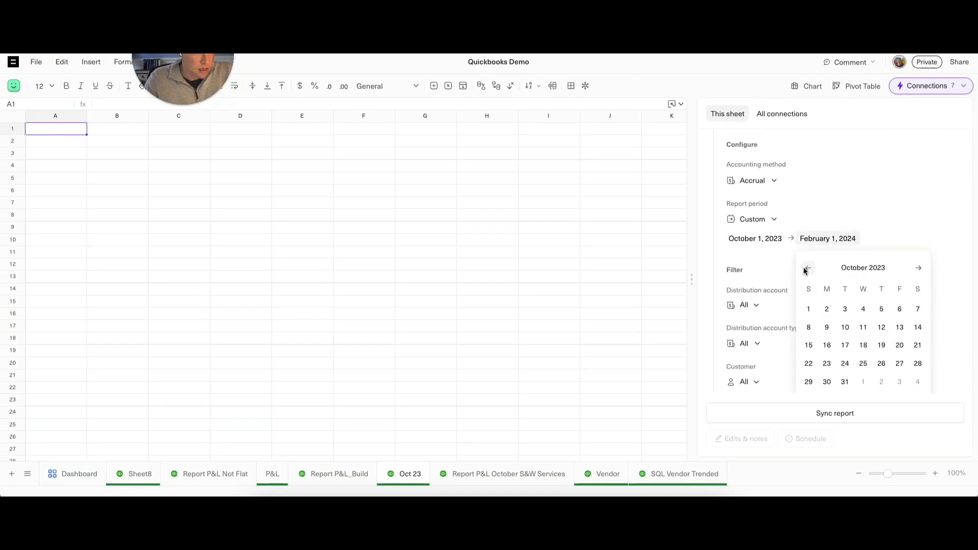
pyautogui.click(844, 382)
# Filter the report's distribution account to only Software & Web Services
pyautogui.scroll(-1, 775, 284)
pyautogui.click(757, 293)
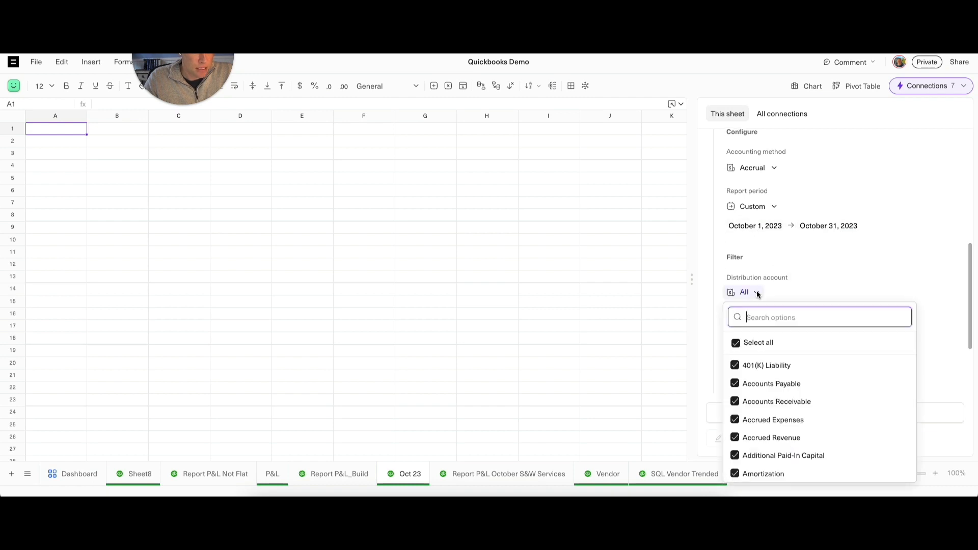
pyautogui.click(735, 342)
pyautogui.click(769, 317)
pyautogui.write('soft')
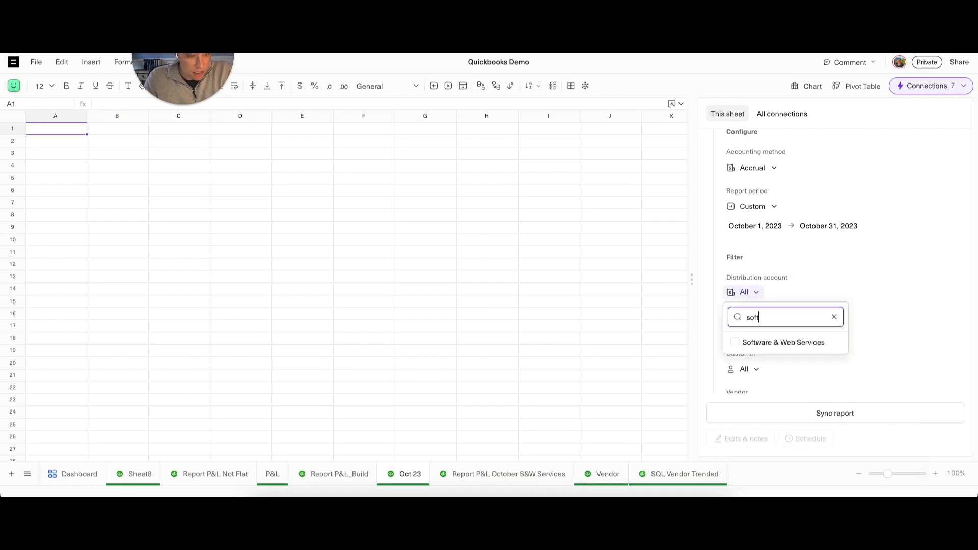
pyautogui.click(751, 343)
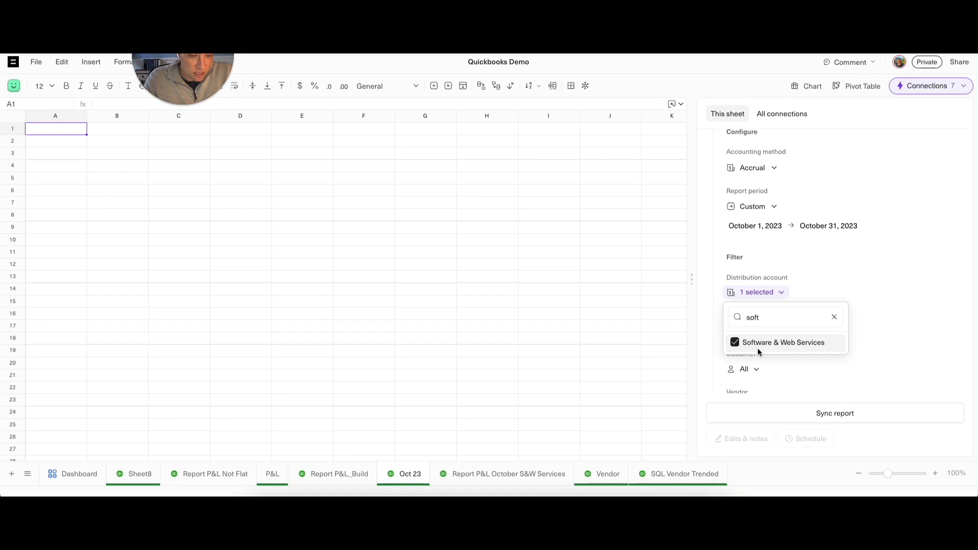
pyautogui.click(905, 320)
# Sync the report into the Oct 23 sheet and select the whole Amount column
pyautogui.click(845, 410)
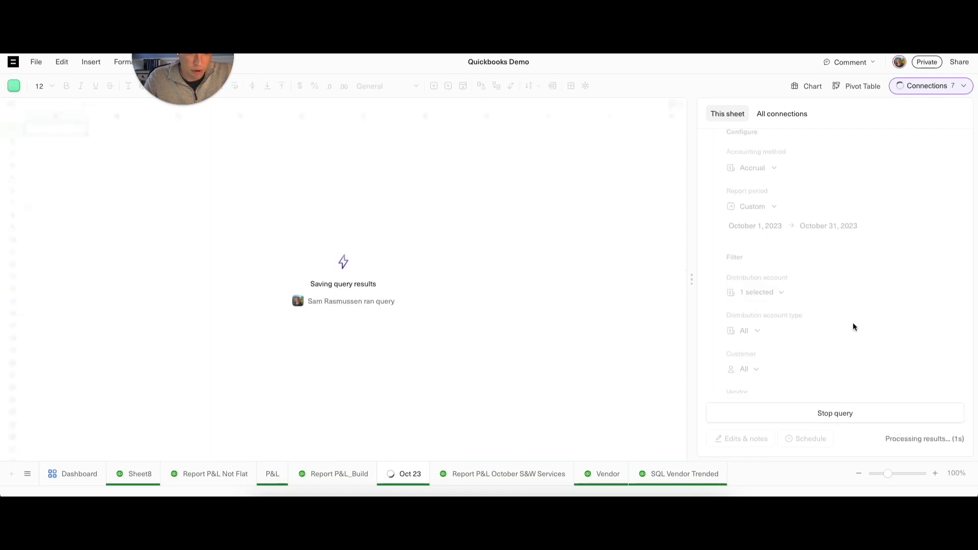
pyautogui.click(410, 116)
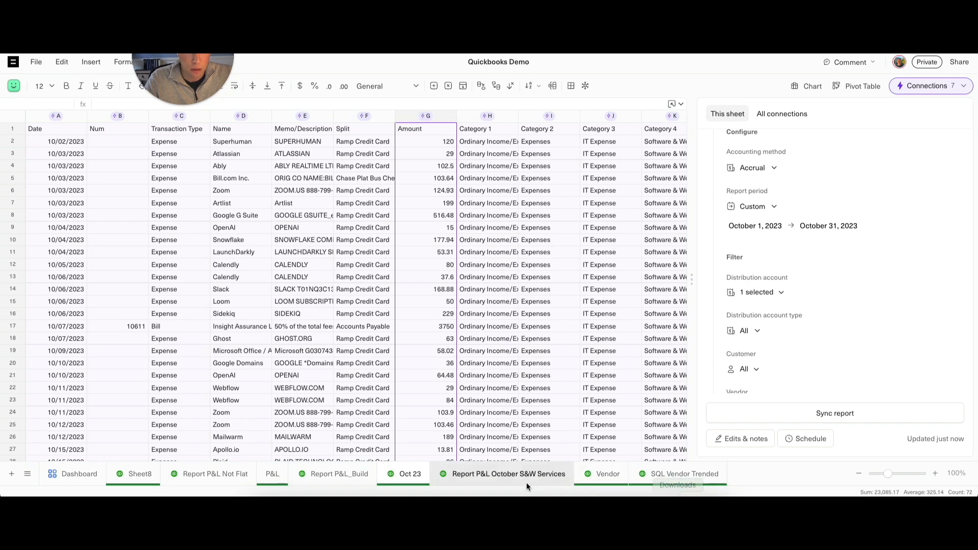
# Remove the Quickbooks Equals Production connection from the Vendor sheet
pyautogui.click(589, 472)
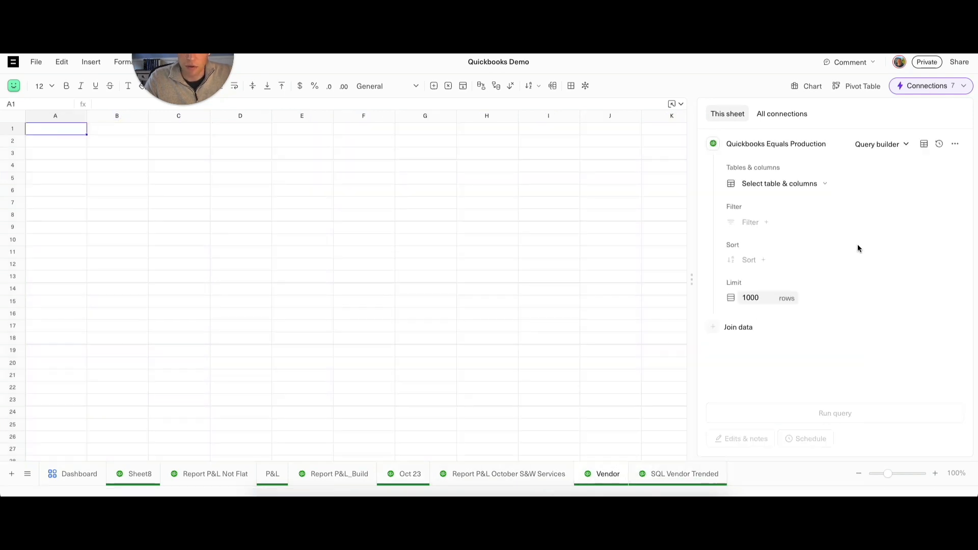
pyautogui.click(954, 145)
pyautogui.click(930, 212)
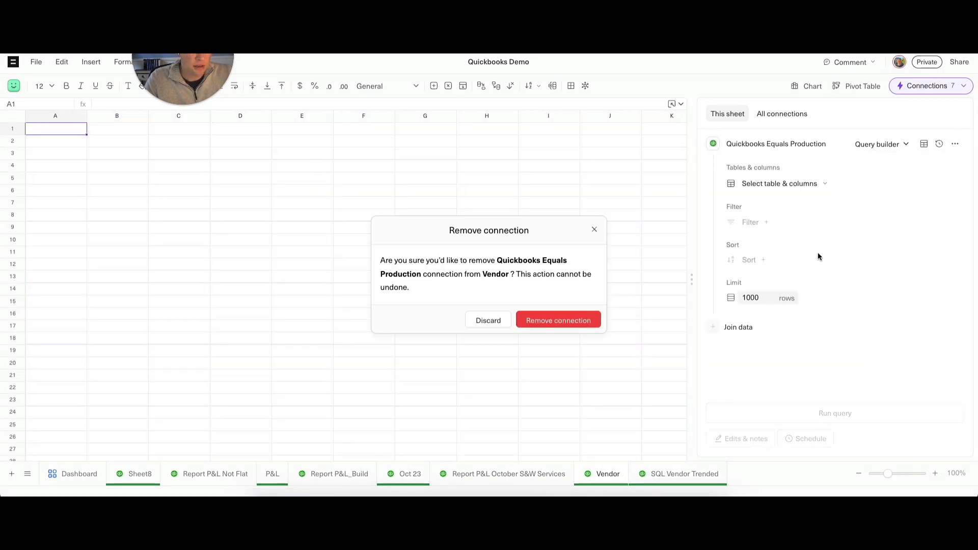
pyautogui.click(533, 319)
pyautogui.click(368, 215)
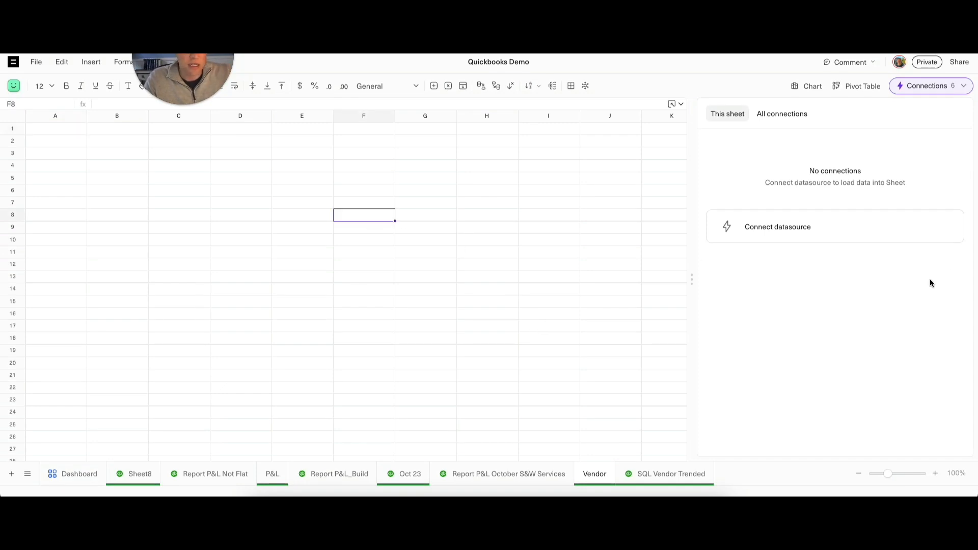
# Connect the Vendor sheet to the Quickbooks Equals Production datasource using the SQL editor
pyautogui.click(873, 232)
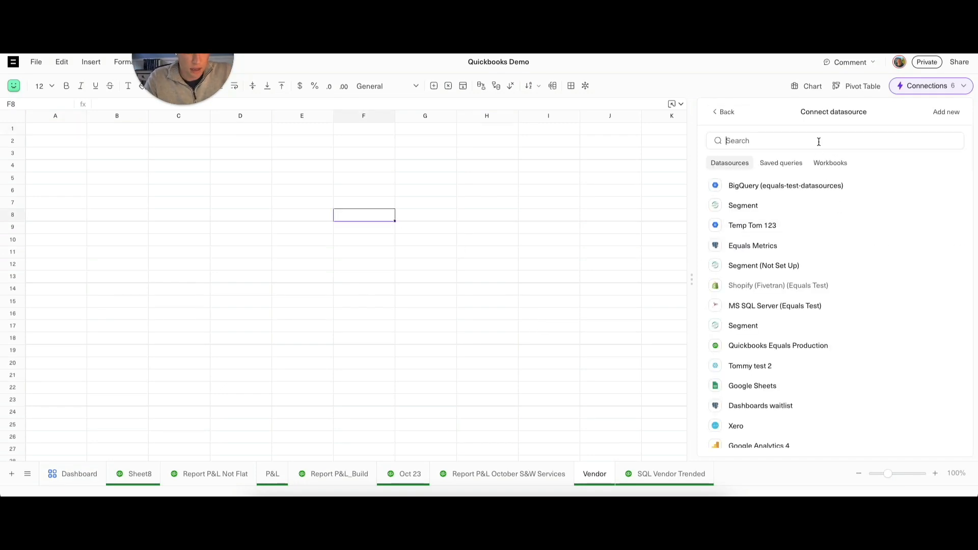
pyautogui.write('quick')
pyautogui.click(811, 186)
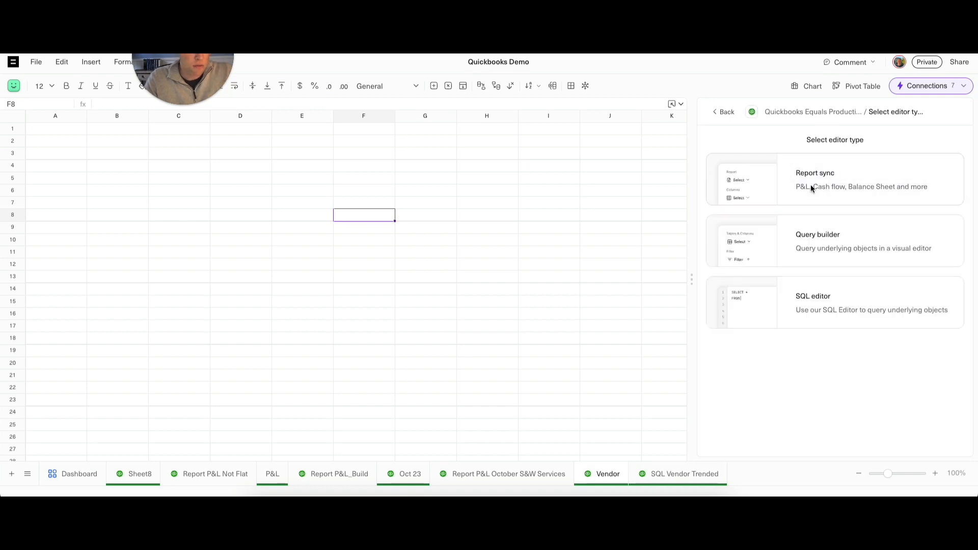
pyautogui.click(814, 309)
# Start a SQL query with a select line and a from VENDOR clause
pyautogui.click(768, 193)
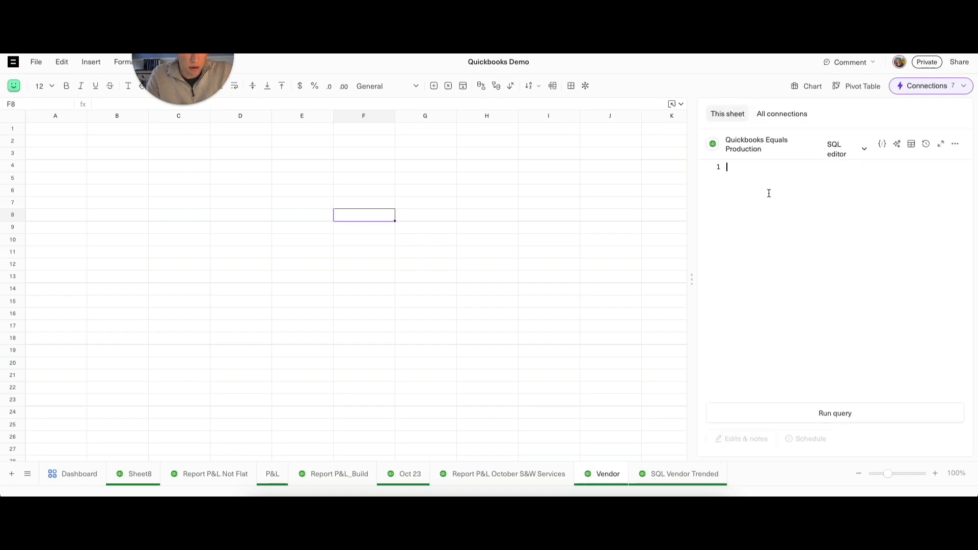
pyautogui.write('select')
pyautogui.press('Escape')
pyautogui.press('Return')
pyautogui.write('f')
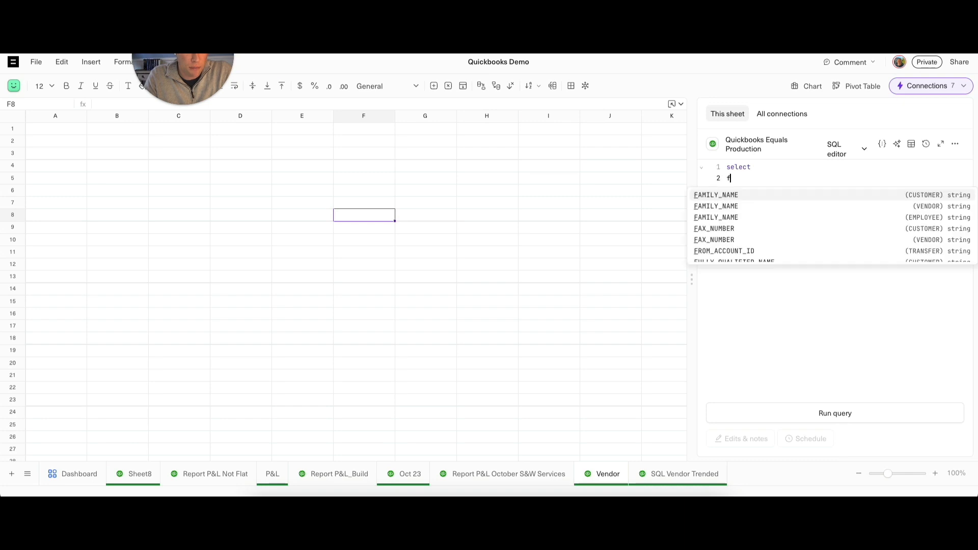
pyautogui.write('rom VENDOR')
pyautogui.press('Return')
# Add the columns id, ACTIVE and DISPLAY_NAME and a limit of 10 to the vendor query, and run it
pyautogui.press('Up')
pyautogui.write('i')
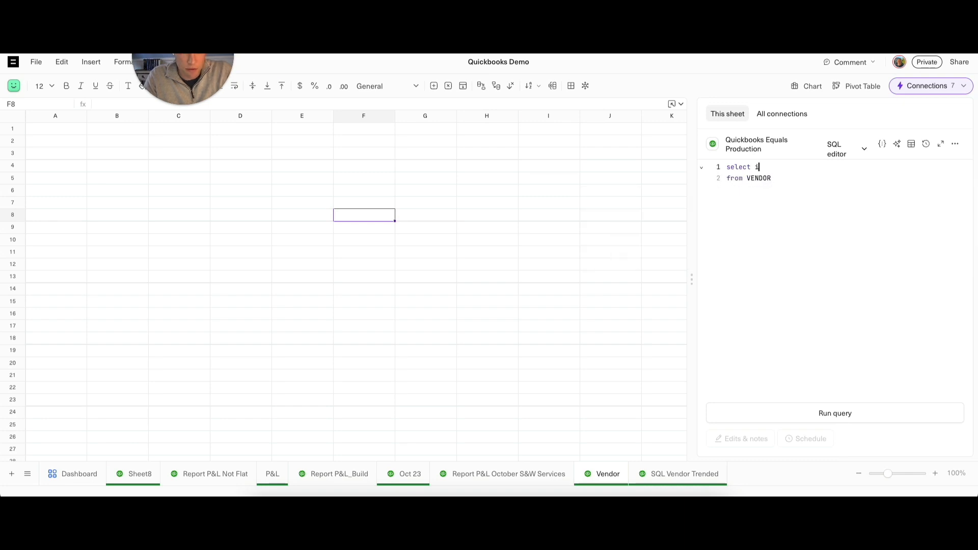
pyautogui.write('d')
pyautogui.press('Escape')
pyautogui.press('Return')
pyautogui.write(', acti')
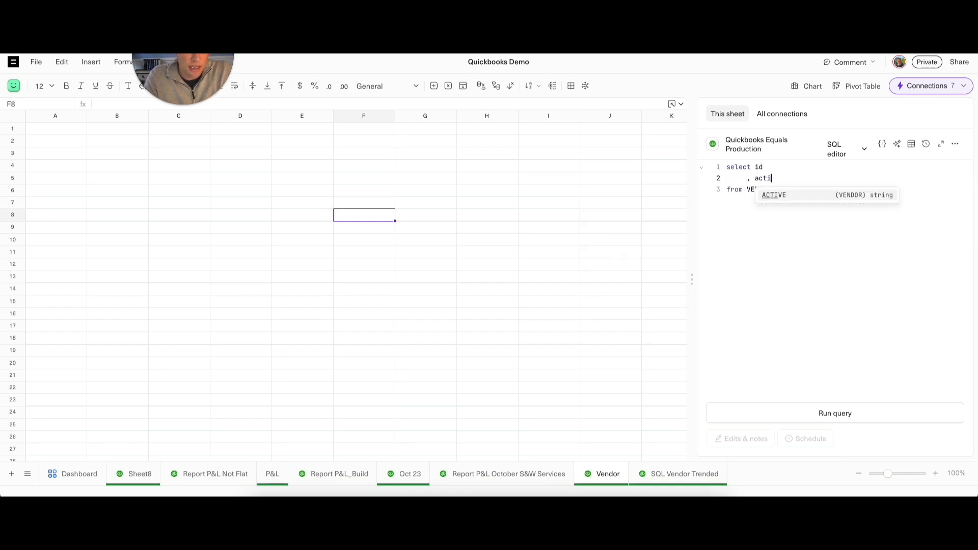
pyautogui.press('Return')
pyautogui.press('Return')
pyautogui.write(', dis')
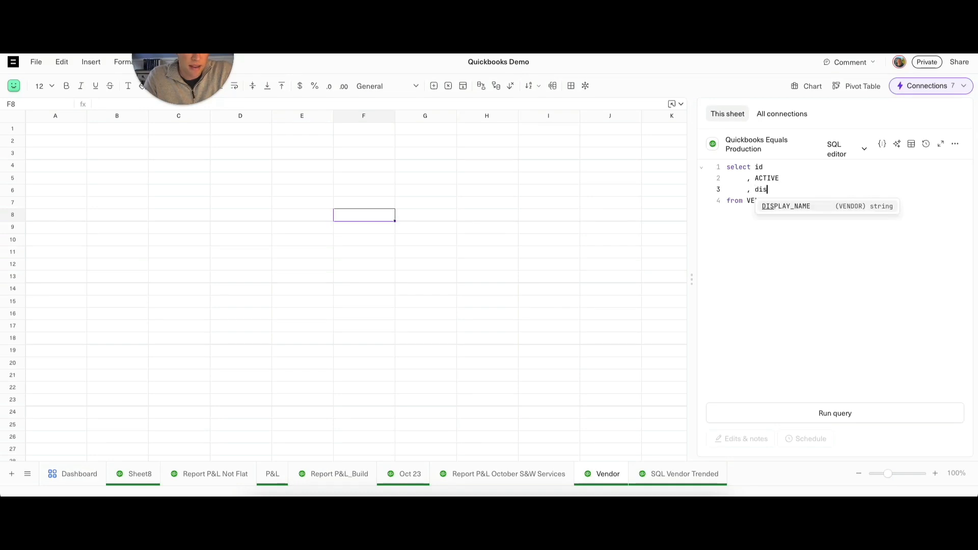
pyautogui.press('Return')
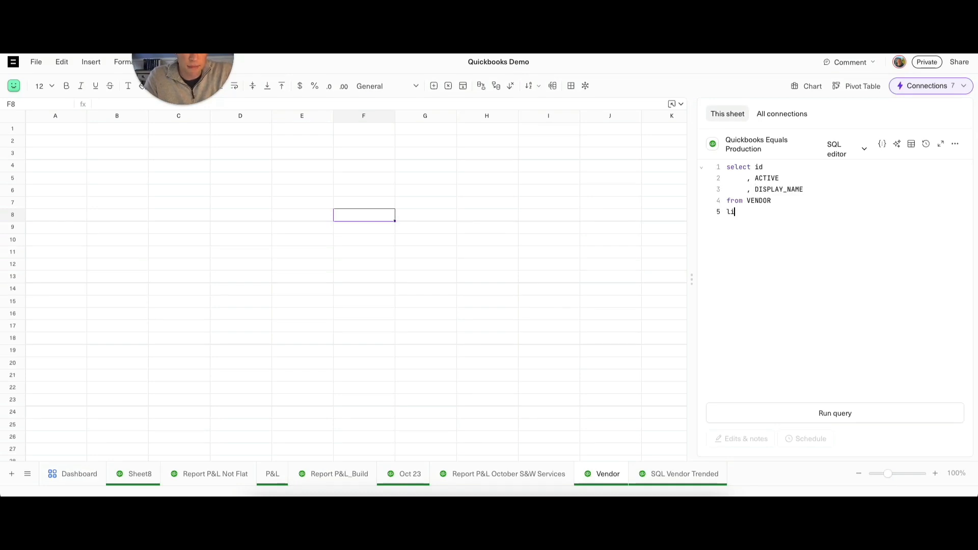
pyautogui.click(837, 412)
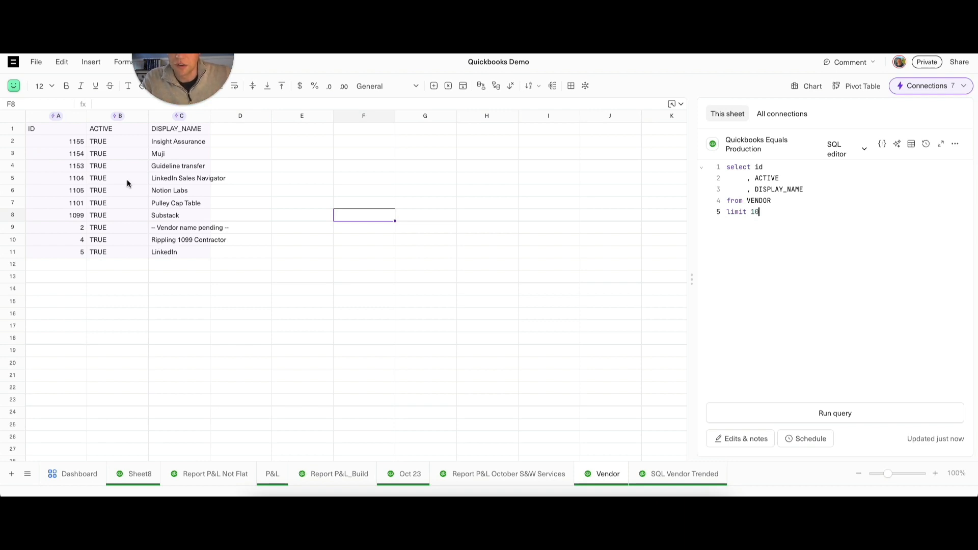
# Examine the SQL Vendor Trended sheet, moving the Loom Spend Trended chart off the data and back over it
pyautogui.click(665, 474)
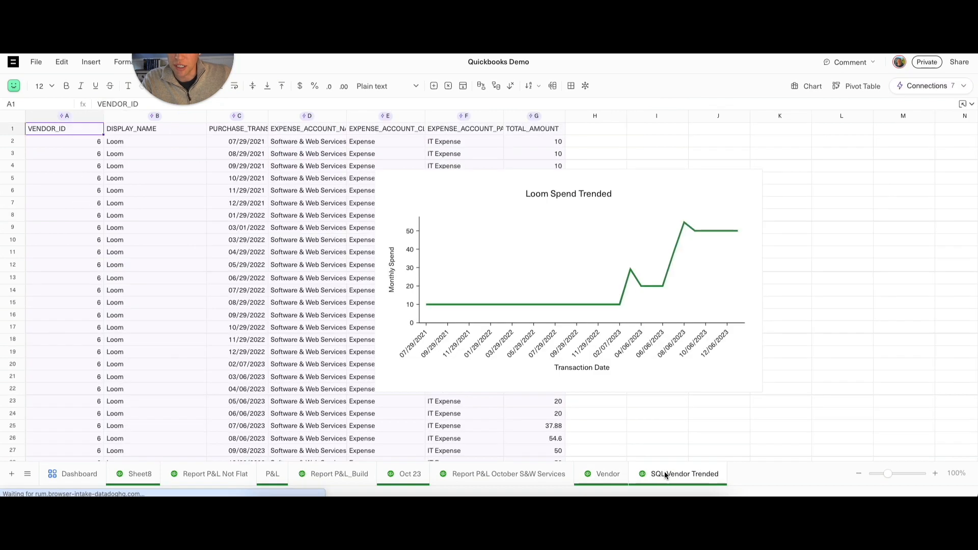
pyautogui.click(544, 192)
pyautogui.moveTo(544, 192); pyautogui.dragTo(557, 185)
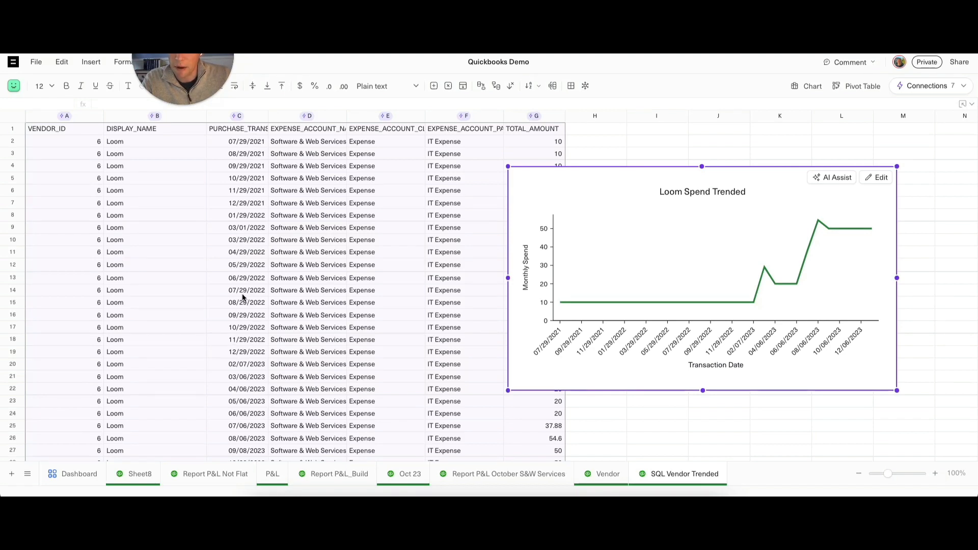
pyautogui.moveTo(568, 185); pyautogui.dragTo(409, 191)
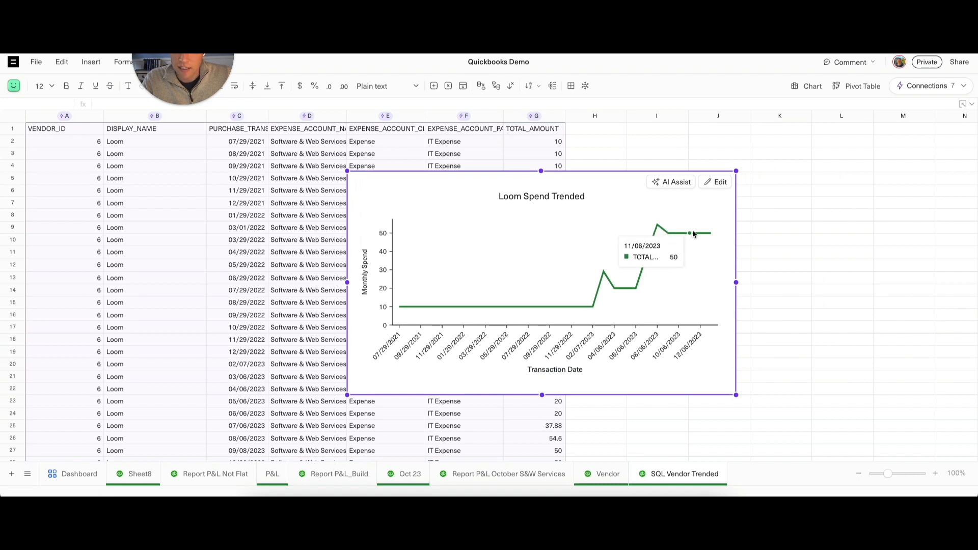